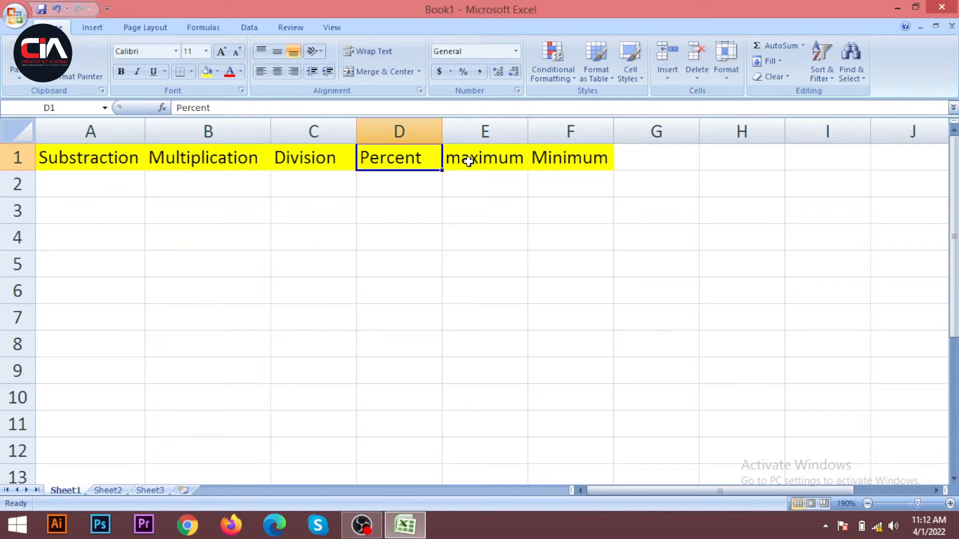
{"action": "left_click", "coordinate": [469, 161]}
{"action": "left_click", "coordinate": [556, 158]}
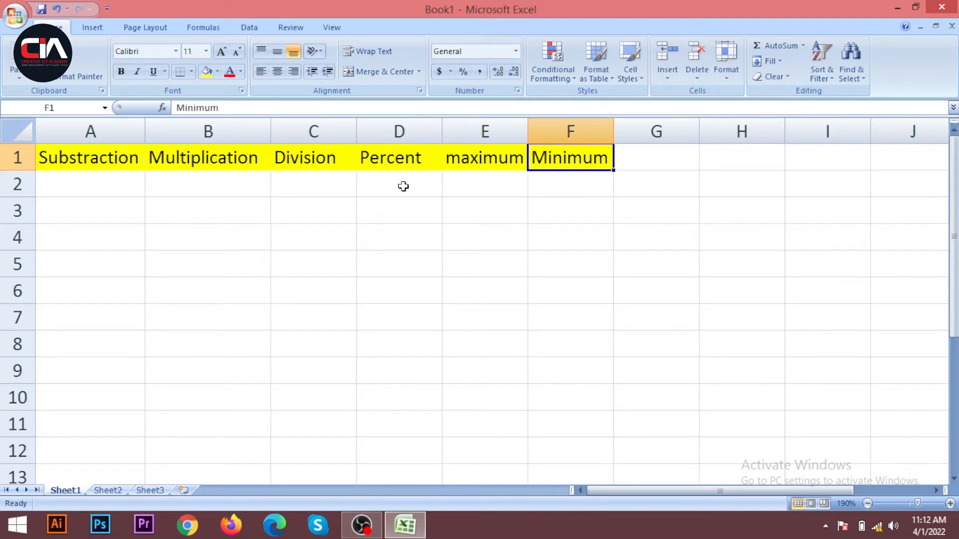
{"action": "left_click", "coordinate": [112, 184]}
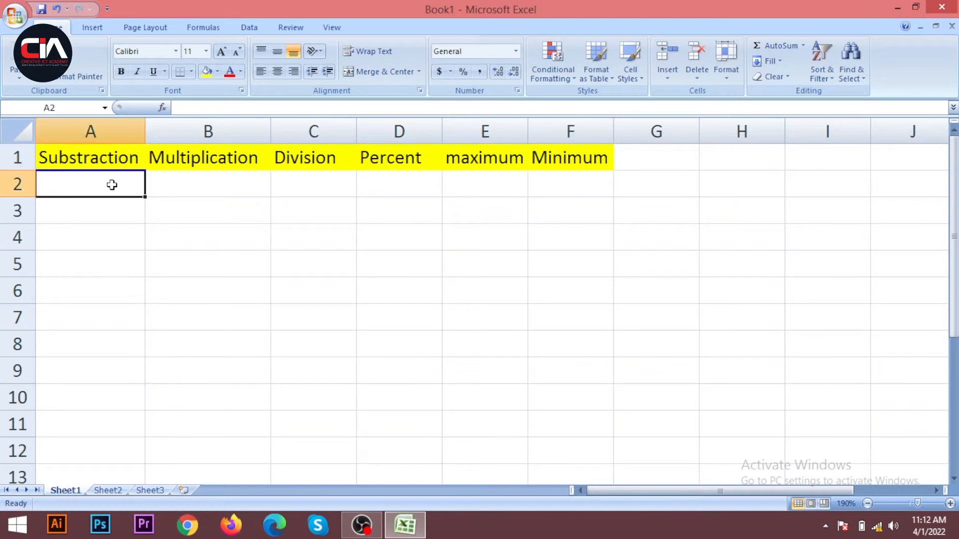
{"action": "left_click", "coordinate": [167, 192]}
{"action": "left_click", "coordinate": [99, 179]}
{"action": "left_click", "coordinate": [112, 207]}
{"action": "left_click", "coordinate": [95, 189]}
{"action": "left_click", "coordinate": [98, 204]}
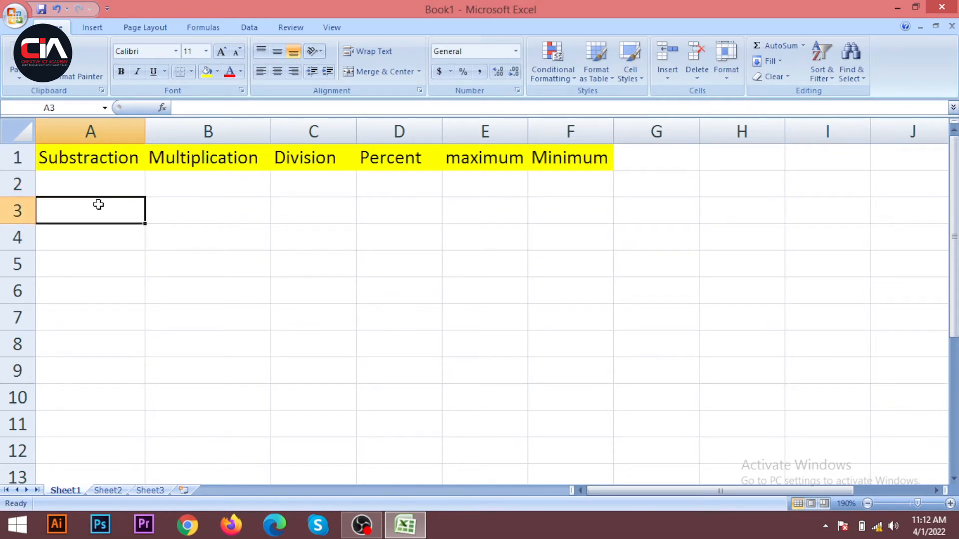
Enter 50 in cell A2 and 20 in cell A3 under the Substraction heading.
{"action": "left_click", "coordinate": [97, 188]}
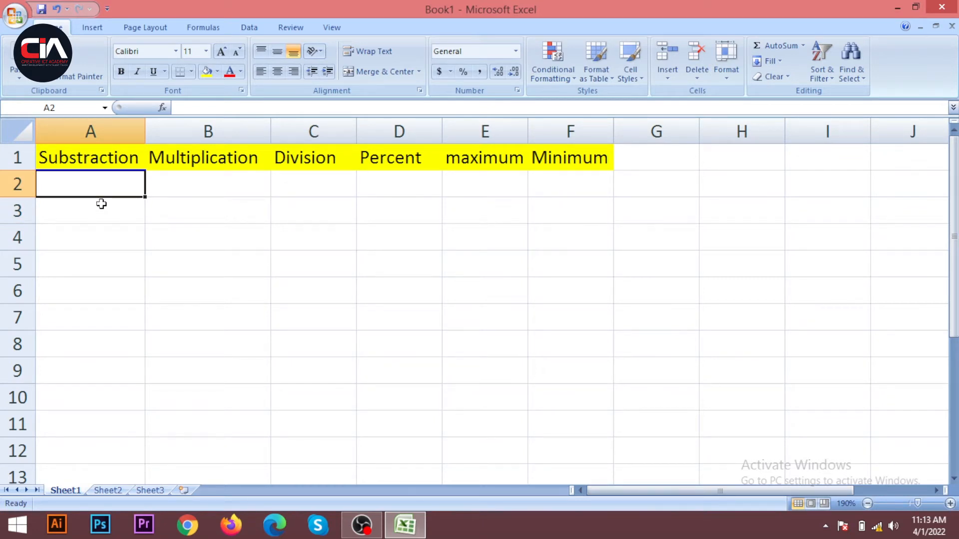
{"action": "type", "text": "50"}
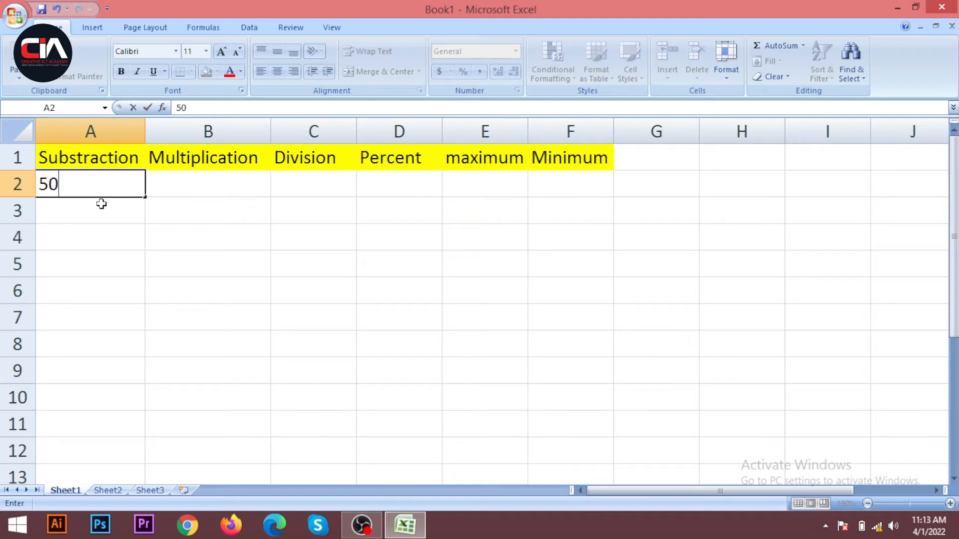
{"action": "key", "text": "Return"}
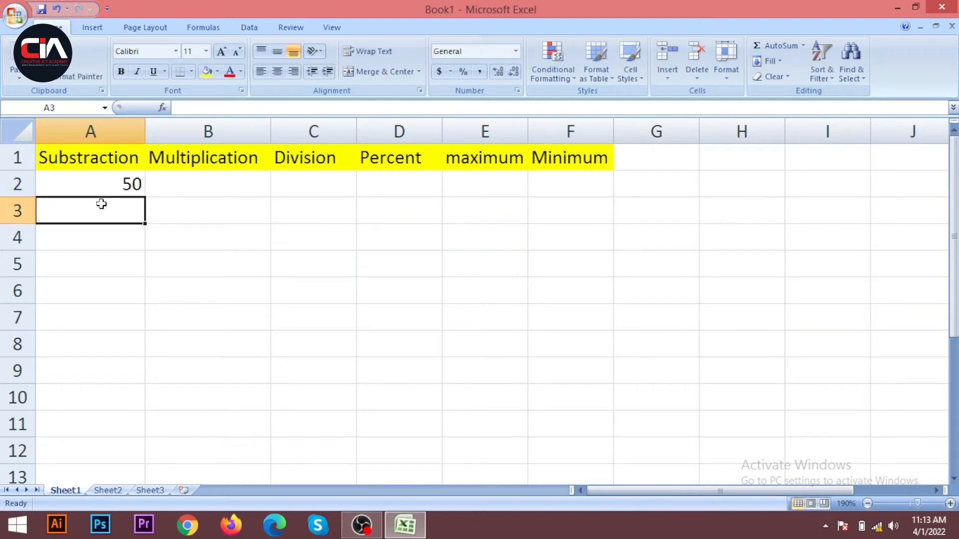
{"action": "key", "text": "Up"}
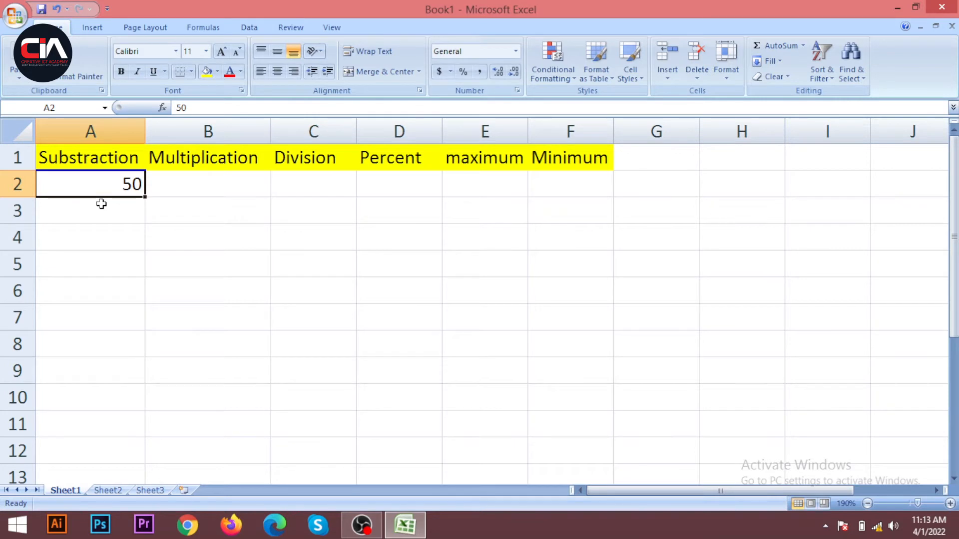
{"action": "key", "text": "Right"}
{"action": "key", "text": "Left"}
{"action": "key", "text": "Down"}
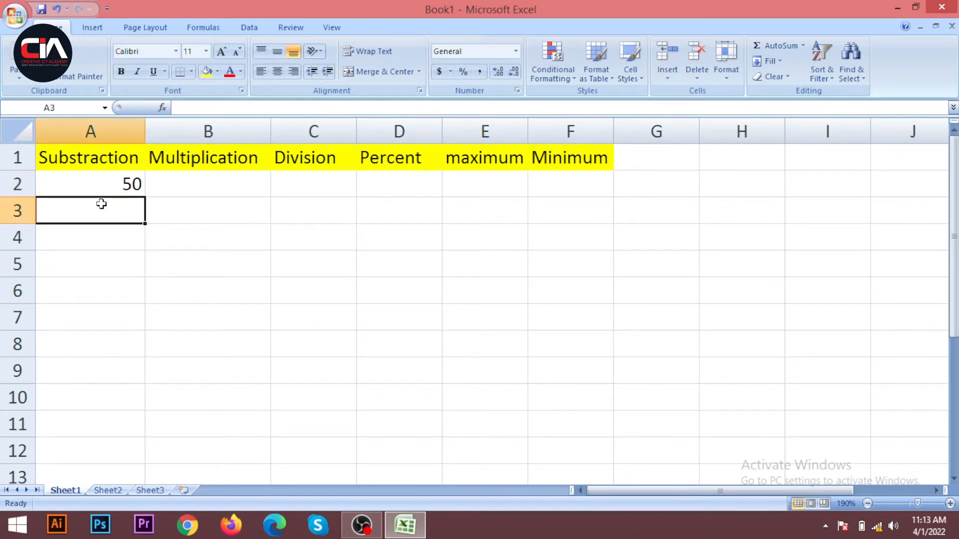
{"action": "type", "text": "20"}
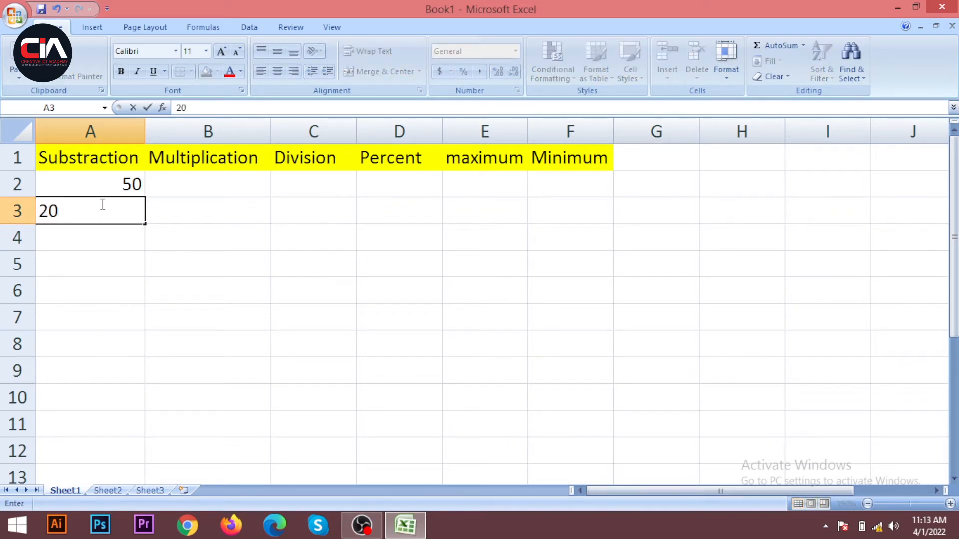
{"action": "key", "text": "Return"}
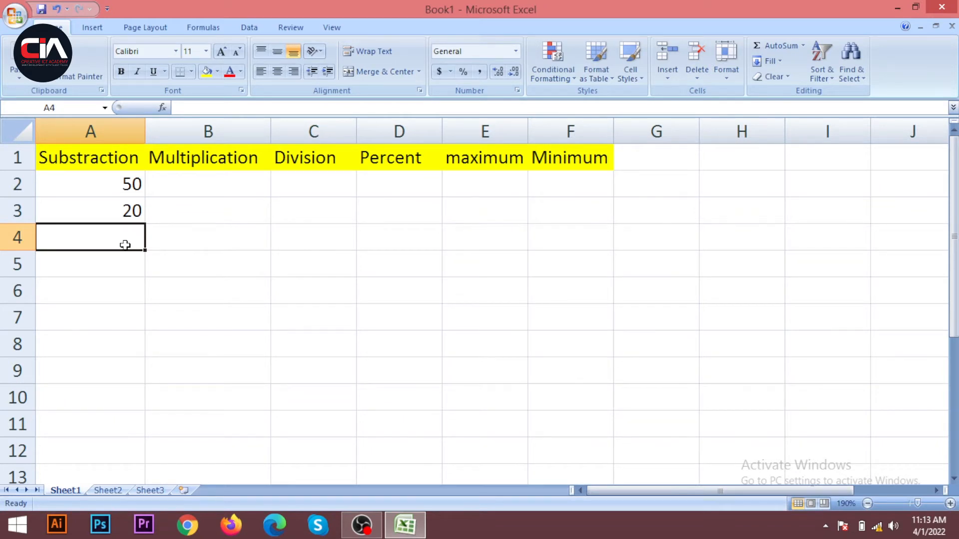
Enter the formula =A2-A3 in cell A4 to subtract the second number from the first.
{"action": "left_click", "coordinate": [154, 244]}
{"action": "left_click", "coordinate": [123, 243]}
{"action": "type", "text": "="}
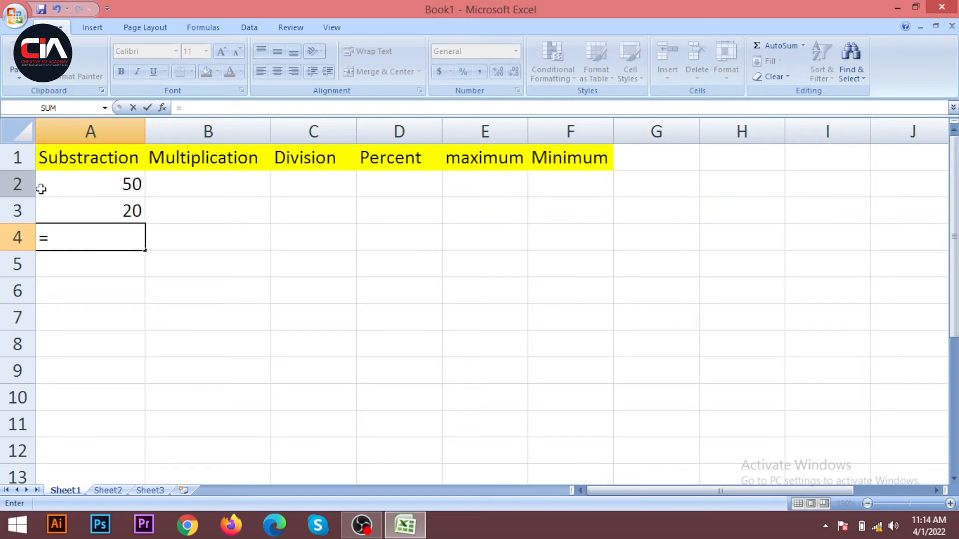
{"action": "left_click", "coordinate": [105, 188]}
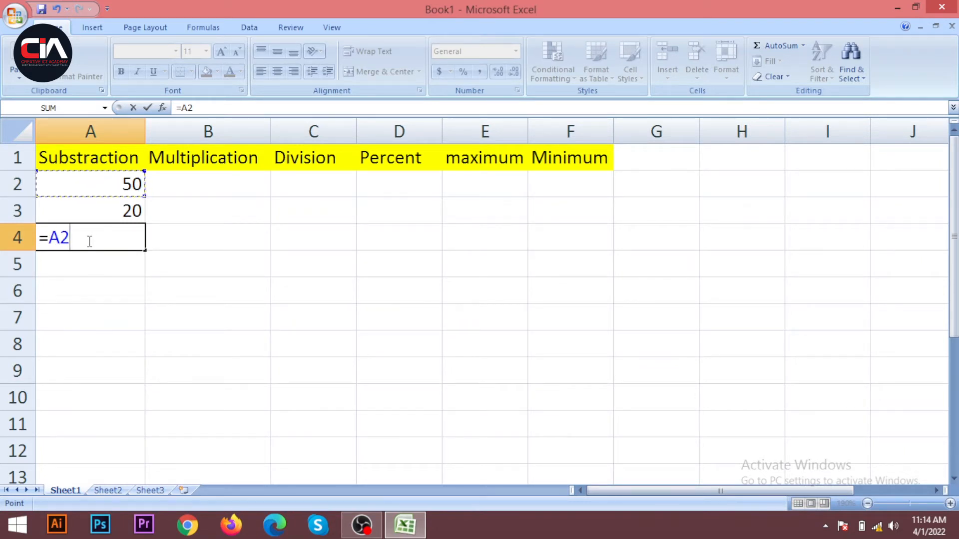
{"action": "type", "text": "-"}
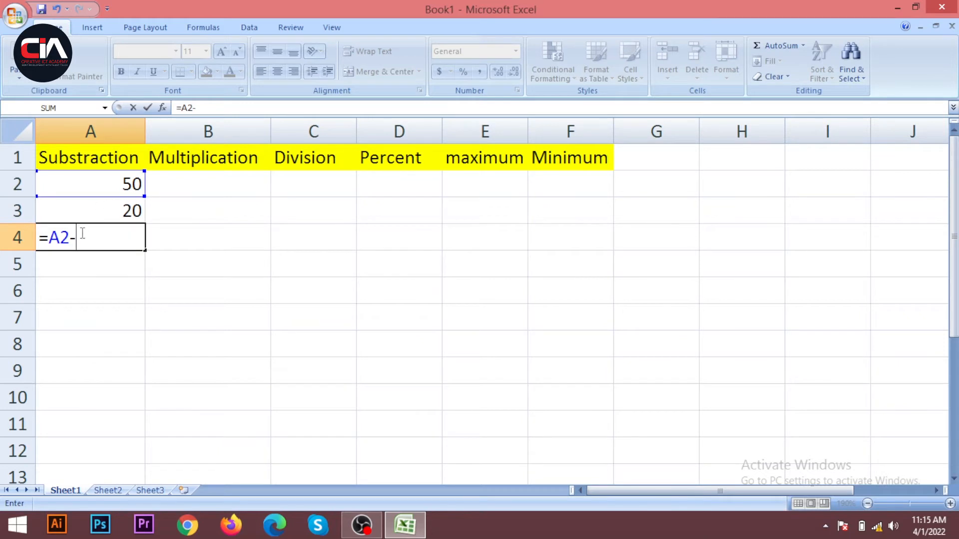
{"action": "left_click", "coordinate": [127, 211]}
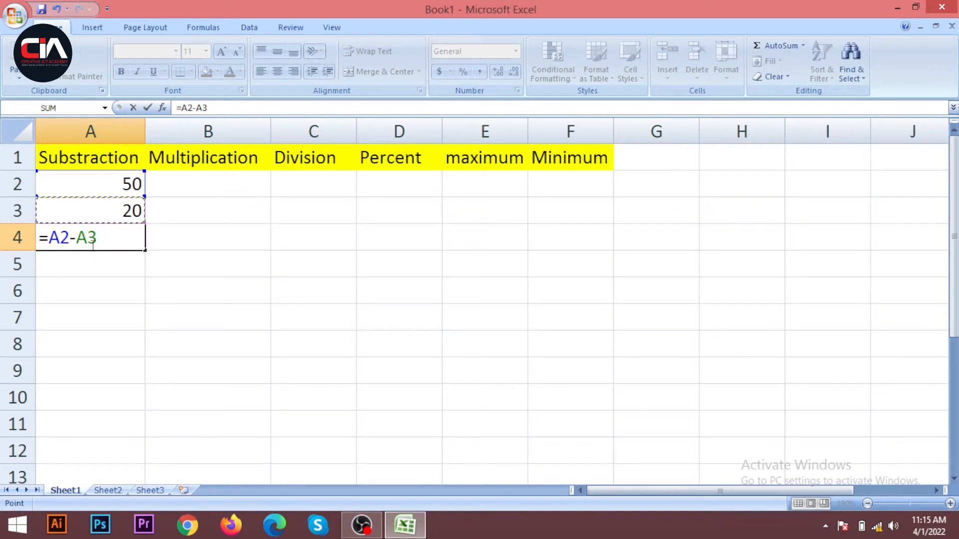
{"action": "key", "text": "Return"}
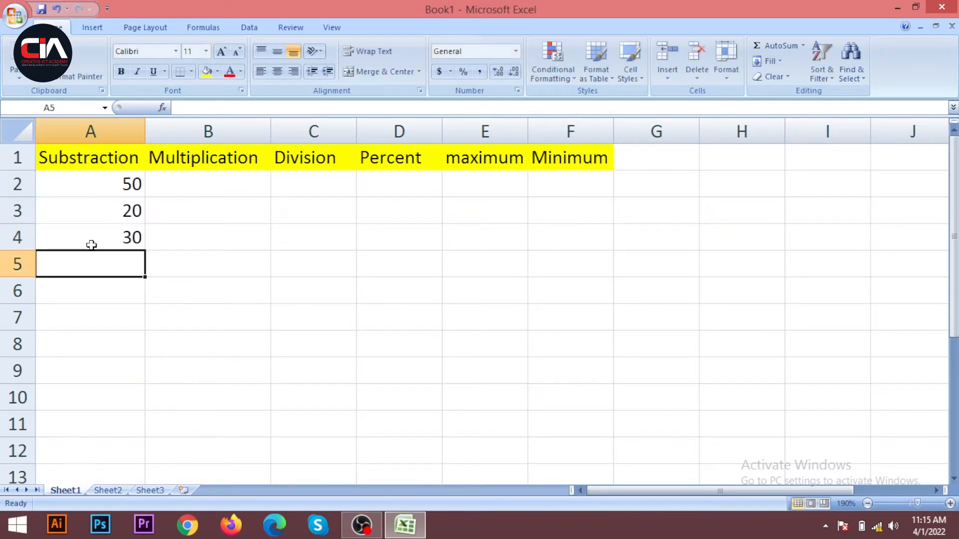
{"action": "left_click", "coordinate": [104, 243]}
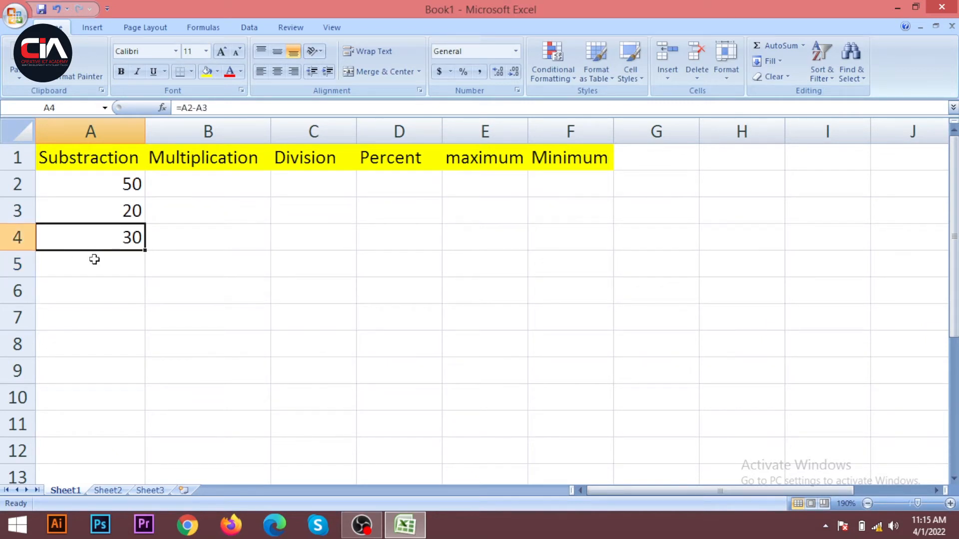
Change the numbers being subtracted to 150 in cell A2 and 45 in cell A3.
{"action": "left_click", "coordinate": [128, 184]}
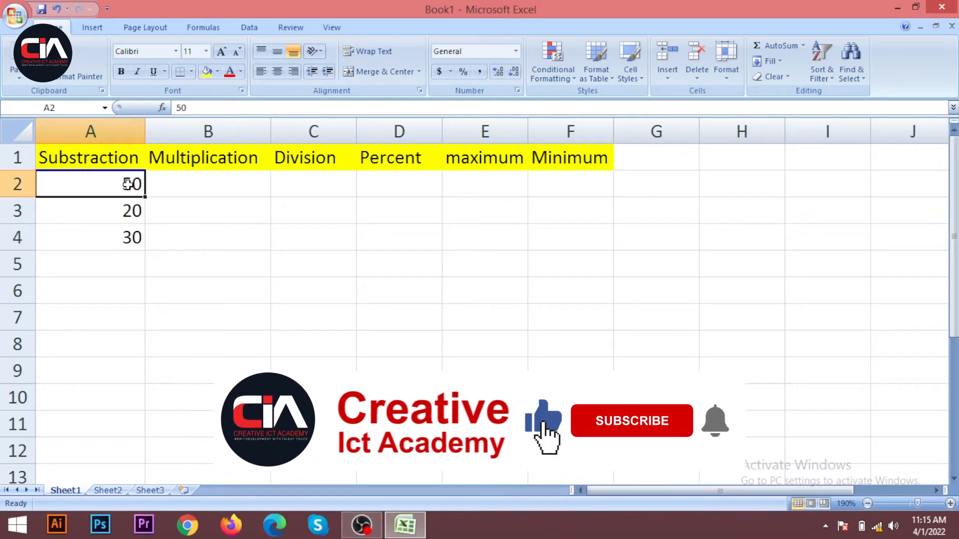
{"action": "type", "text": "150"}
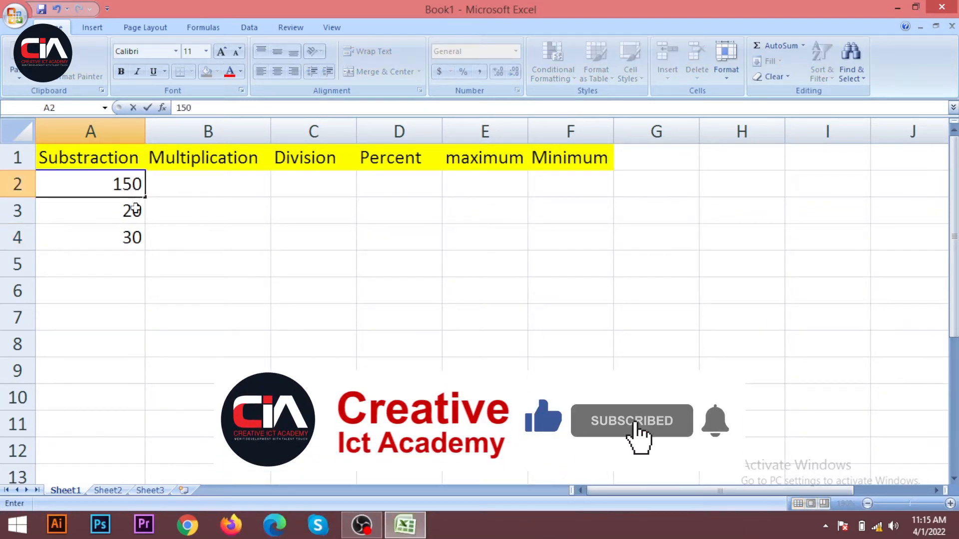
{"action": "key", "text": "Return"}
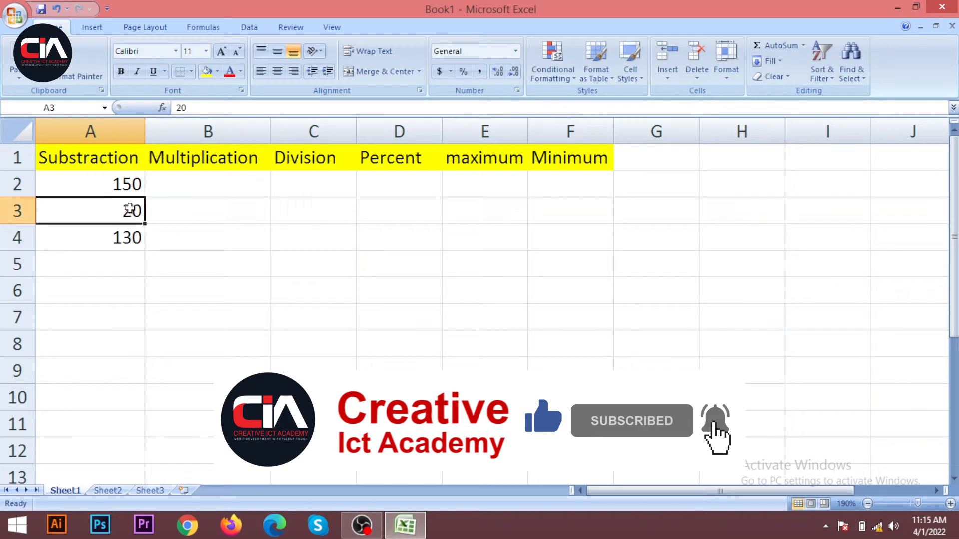
{"action": "type", "text": "45"}
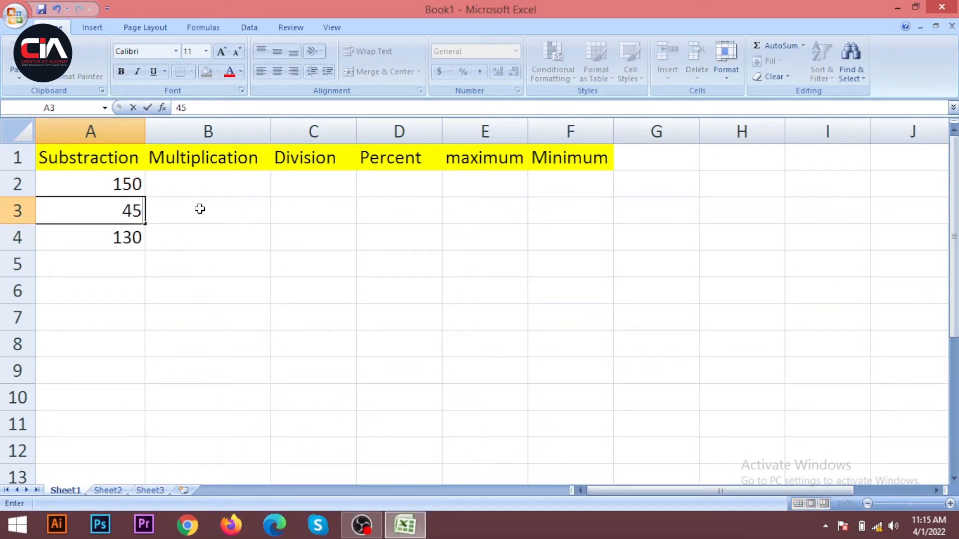
{"action": "left_click", "coordinate": [218, 209]}
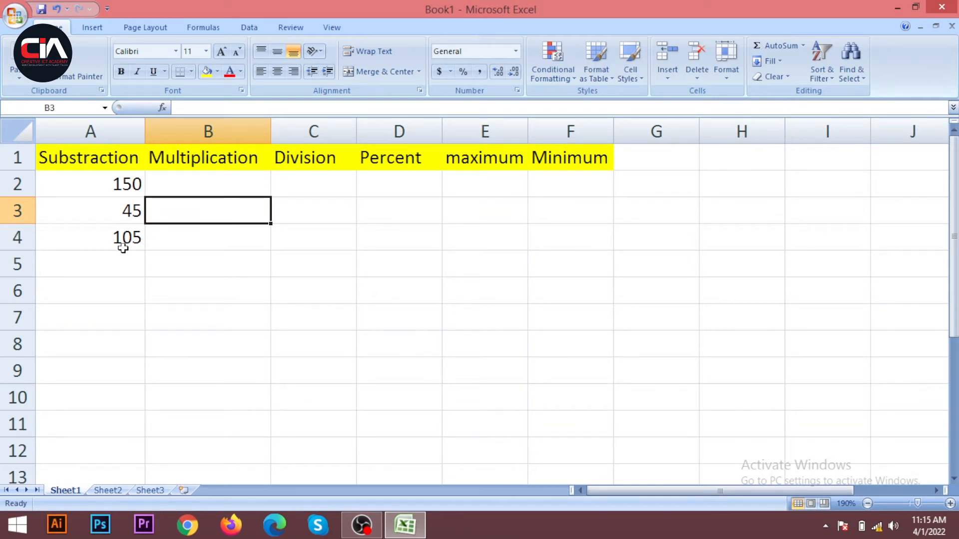
Examine the two numbers in A2 and A3 and the subtraction formula in A4, leaving the formula as it is.
{"action": "left_click", "coordinate": [127, 187]}
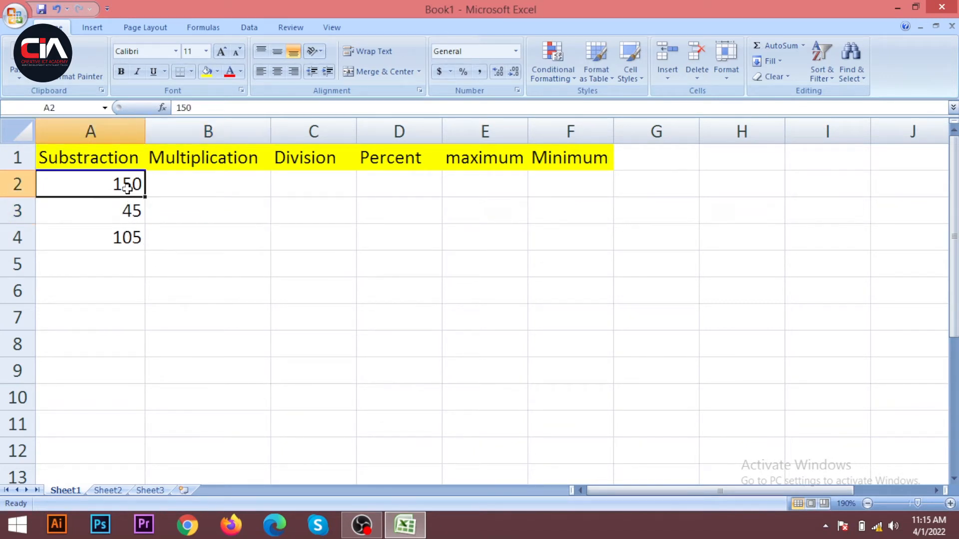
{"action": "left_click", "coordinate": [129, 239]}
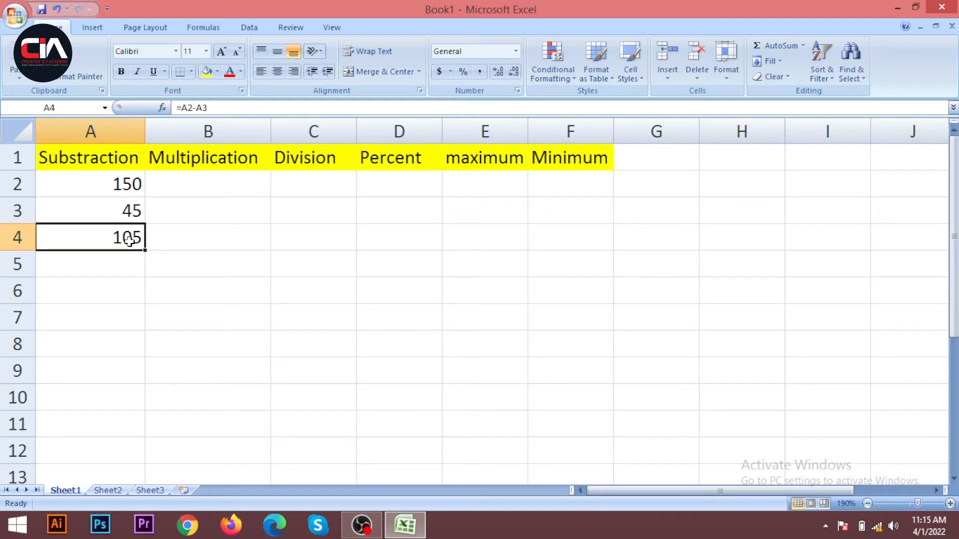
{"action": "left_click", "coordinate": [132, 211]}
{"action": "left_click", "coordinate": [132, 239]}
{"action": "double_click", "coordinate": [135, 240]}
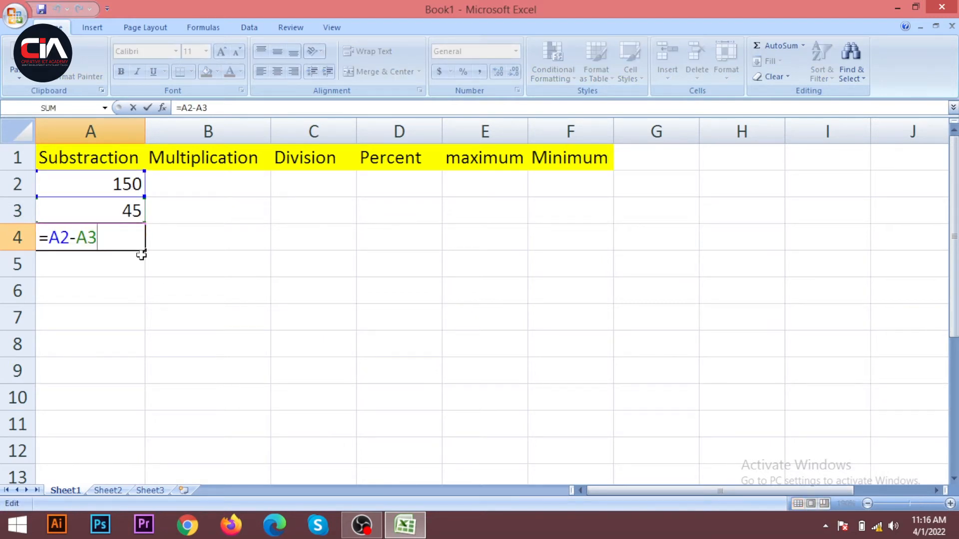
{"action": "type", "text": "-"}
{"action": "key", "text": "BackSpace"}
{"action": "key", "text": "Return"}
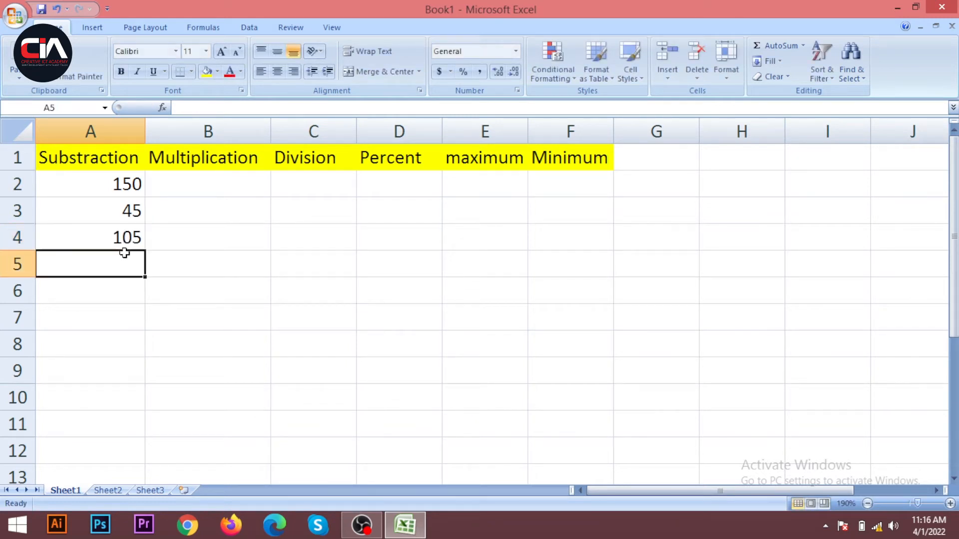
{"action": "key", "text": "Return"}
Enter 10 in both cell A5 and cell A6 as a second pair of numbers to subtract.
{"action": "left_click", "coordinate": [122, 262]}
{"action": "left_click", "coordinate": [123, 289]}
{"action": "left_click", "coordinate": [124, 269]}
{"action": "type", "text": "10"}
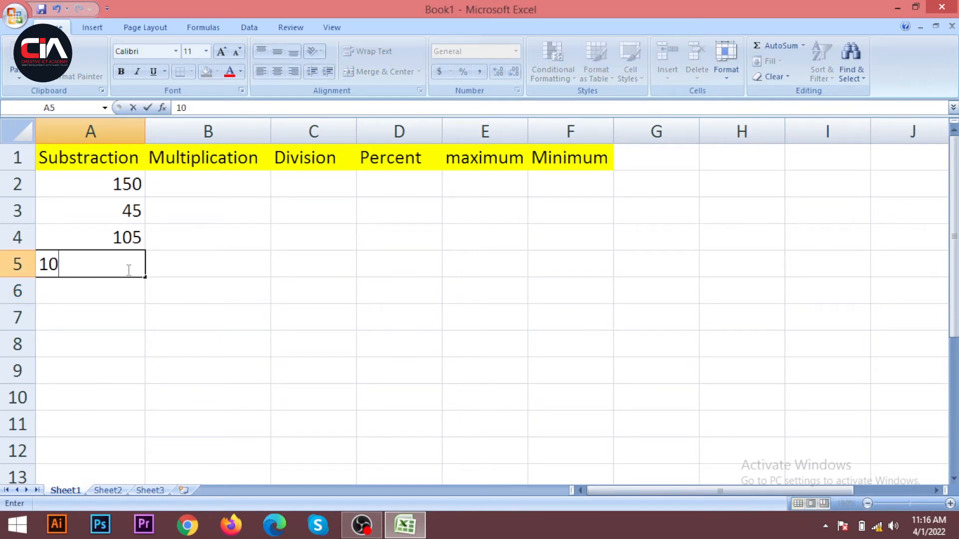
{"action": "key", "text": "Return"}
{"action": "type", "text": "-1"}
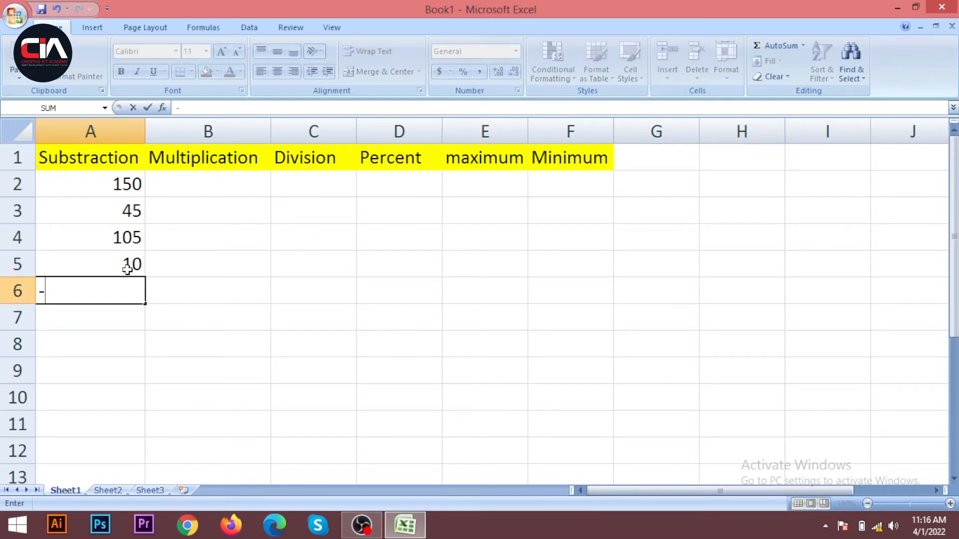
{"action": "key", "text": "BackSpace"}
{"action": "key", "text": "BackSpace"}
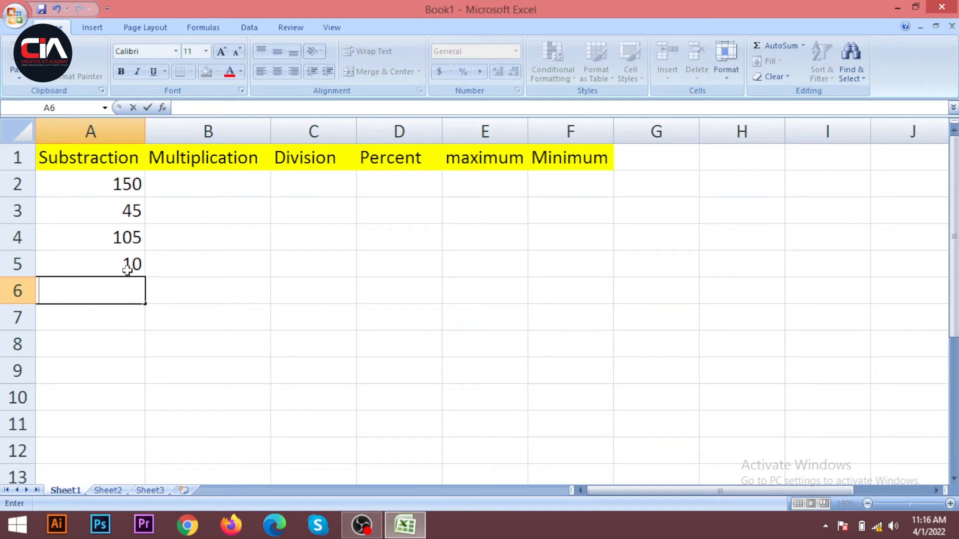
{"action": "type", "text": "10"}
{"action": "key", "text": "Return"}
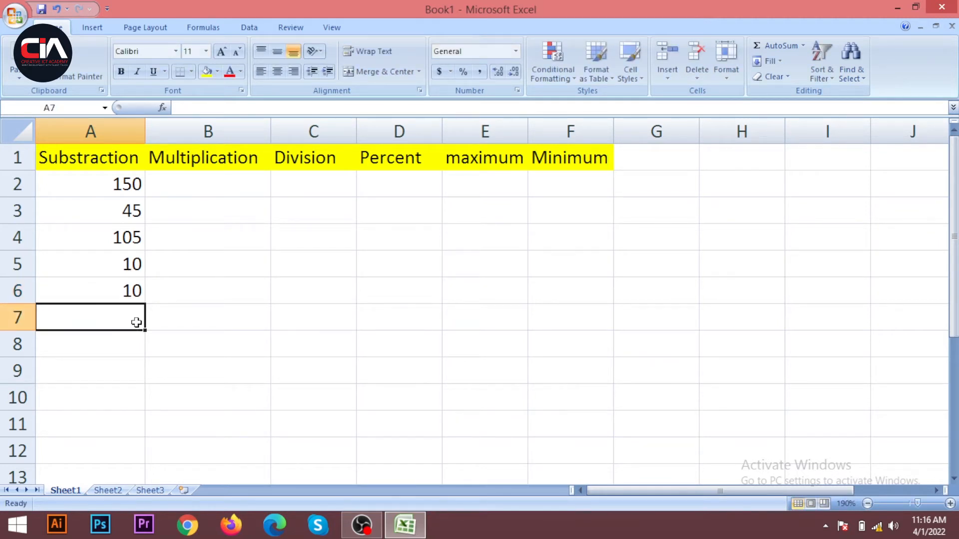
Enter the formula =A5-A6 in cell A7 to subtract the second pair of numbers.
{"action": "type", "text": "="}
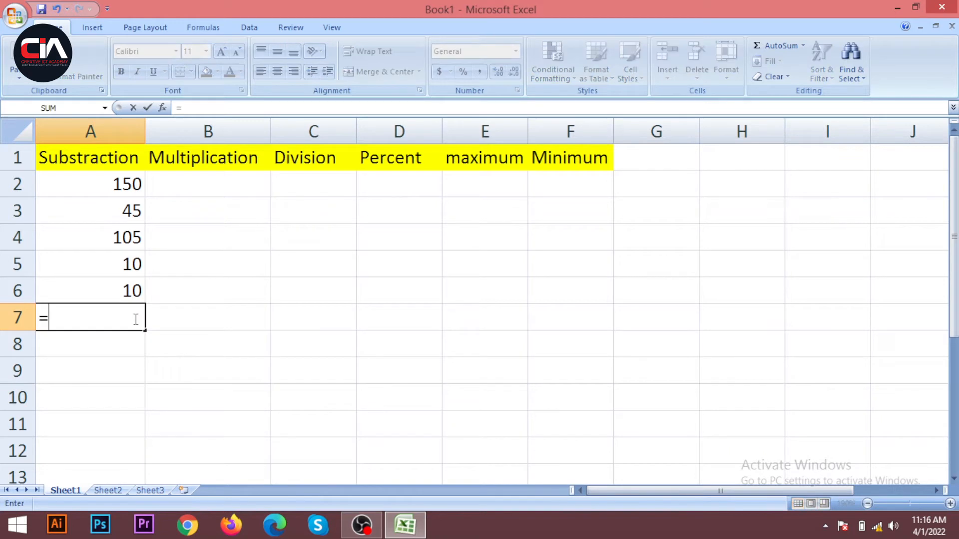
{"action": "left_click", "coordinate": [129, 263]}
{"action": "type", "text": "-"}
{"action": "left_click", "coordinate": [122, 291]}
{"action": "key", "text": "Return"}
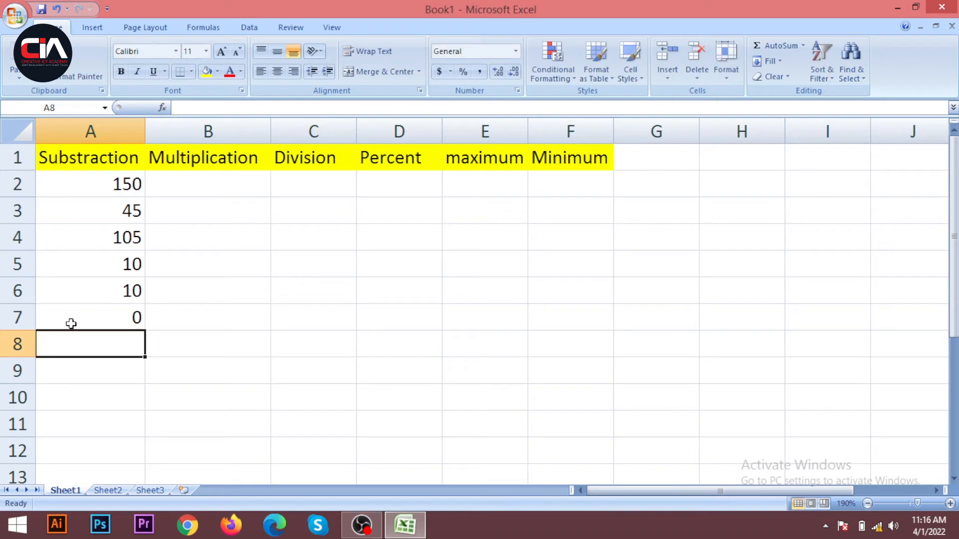
Change the number in cell A6 to -10 and check the subtraction in A7.
{"action": "double_click", "coordinate": [118, 294]}
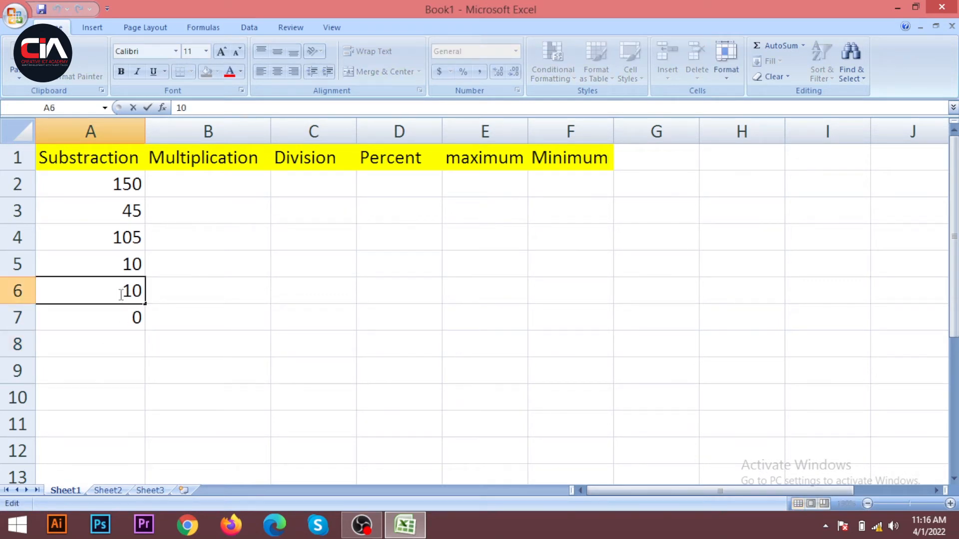
{"action": "type", "text": "-"}
{"action": "key", "text": "Return"}
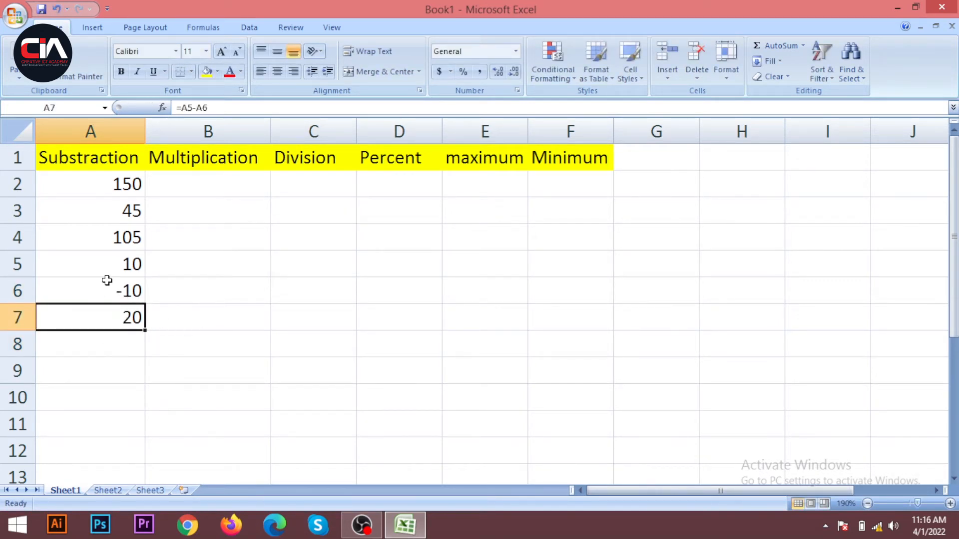
{"action": "left_click", "coordinate": [175, 318]}
{"action": "left_click", "coordinate": [125, 321]}
{"action": "left_click", "coordinate": [130, 263]}
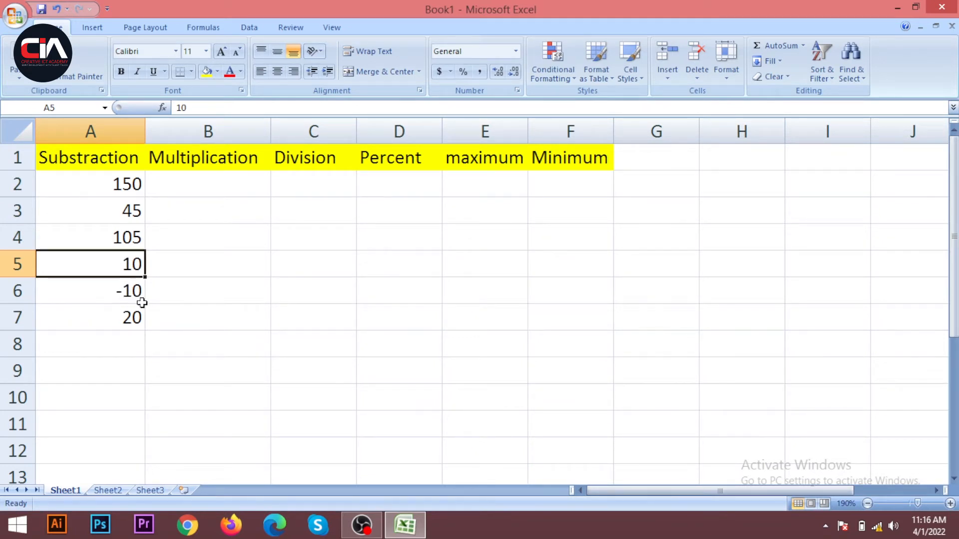
{"action": "left_click", "coordinate": [130, 317]}
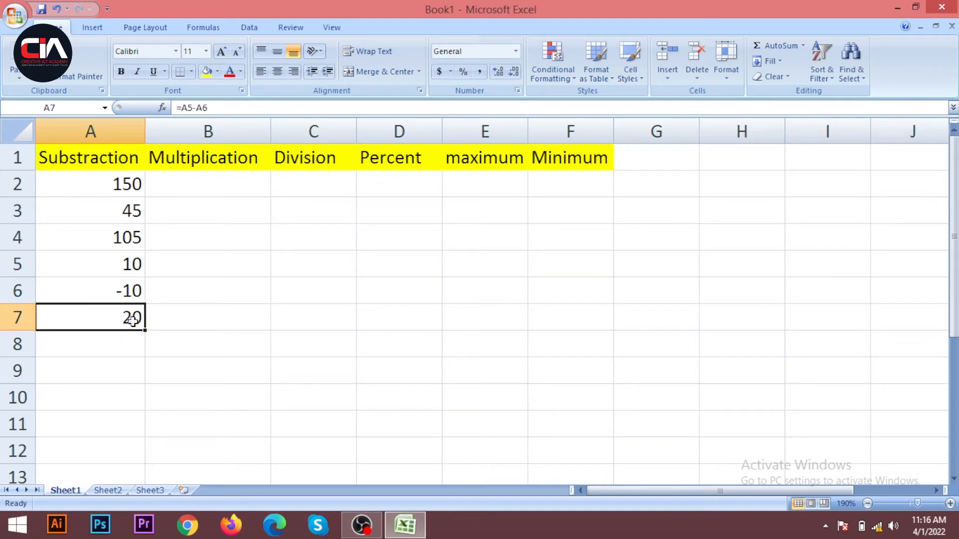
Set the number in cell A6 to 10 and review the subtraction values in column A.
{"action": "left_click", "coordinate": [133, 337]}
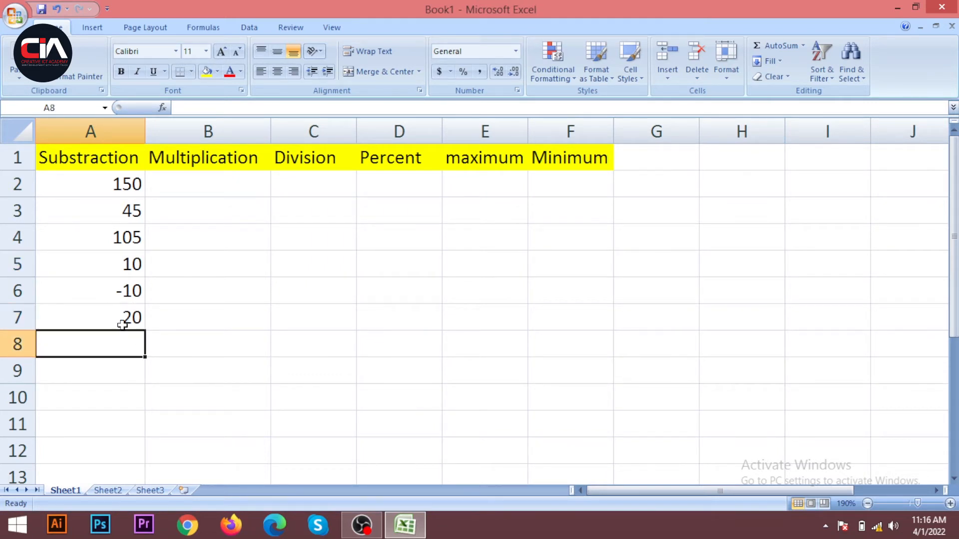
{"action": "left_click", "coordinate": [133, 317]}
{"action": "double_click", "coordinate": [132, 291]}
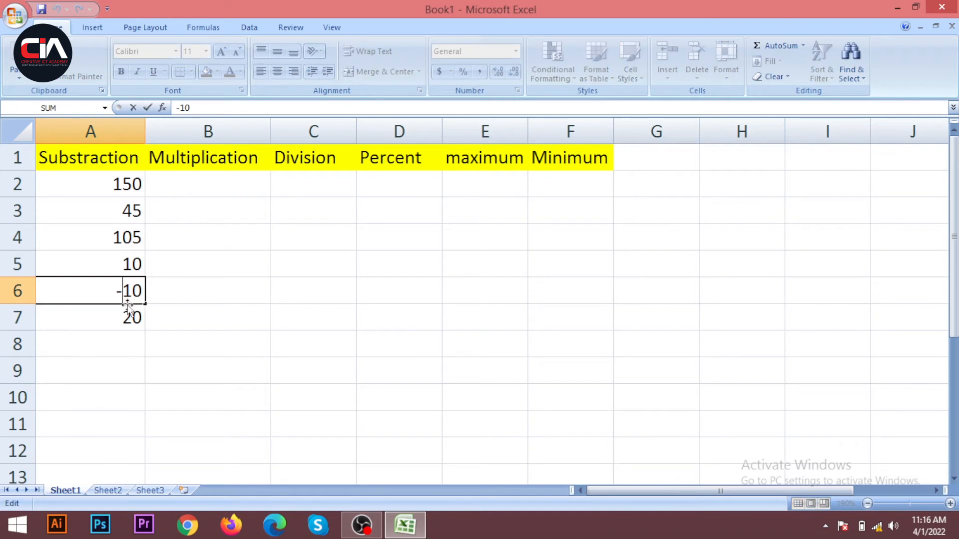
{"action": "key", "text": "BackSpace"}
{"action": "key", "text": "Return"}
{"action": "left_click", "coordinate": [173, 308]}
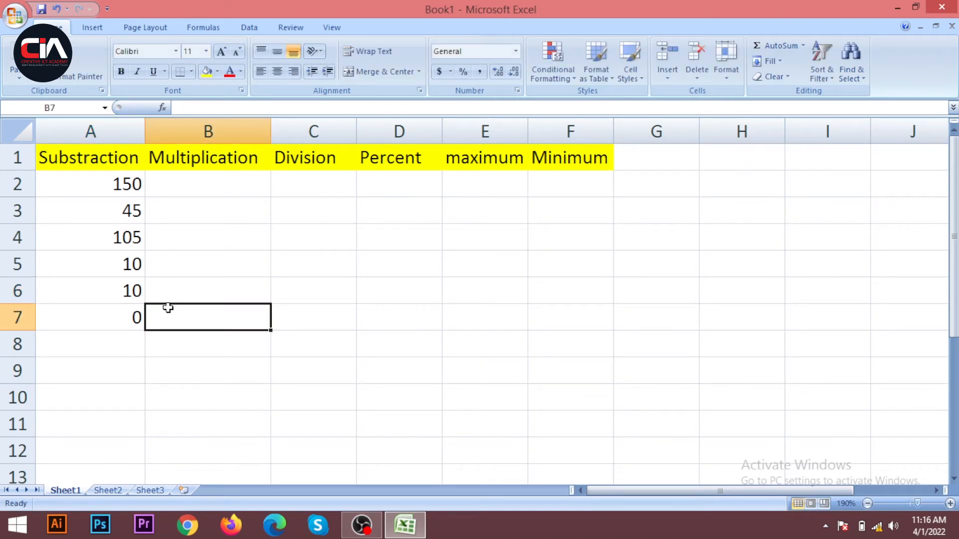
{"action": "left_click", "coordinate": [123, 294]}
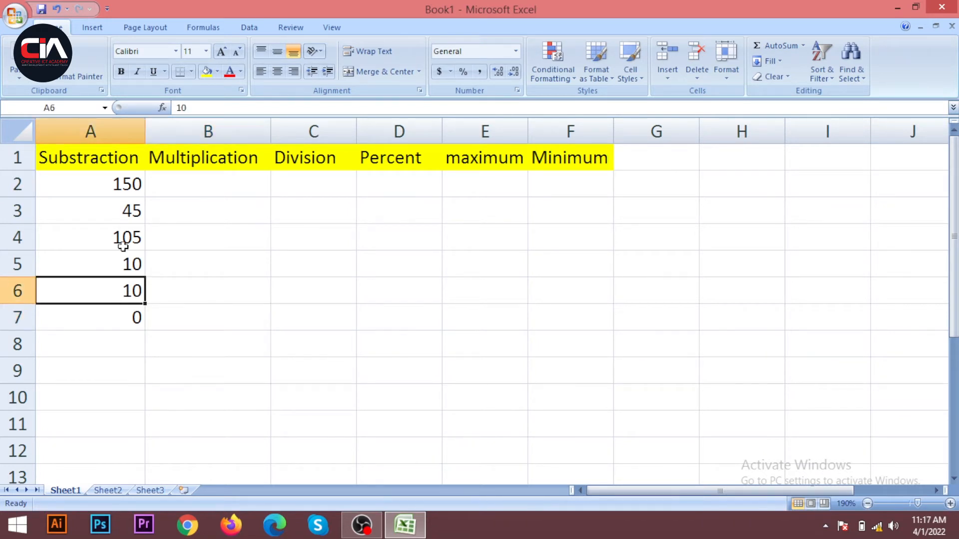
{"action": "left_click", "coordinate": [101, 175]}
{"action": "left_click_drag", "start_coordinate": [100, 174], "coordinate": [123, 318]}
{"action": "left_click", "coordinate": [184, 275]}
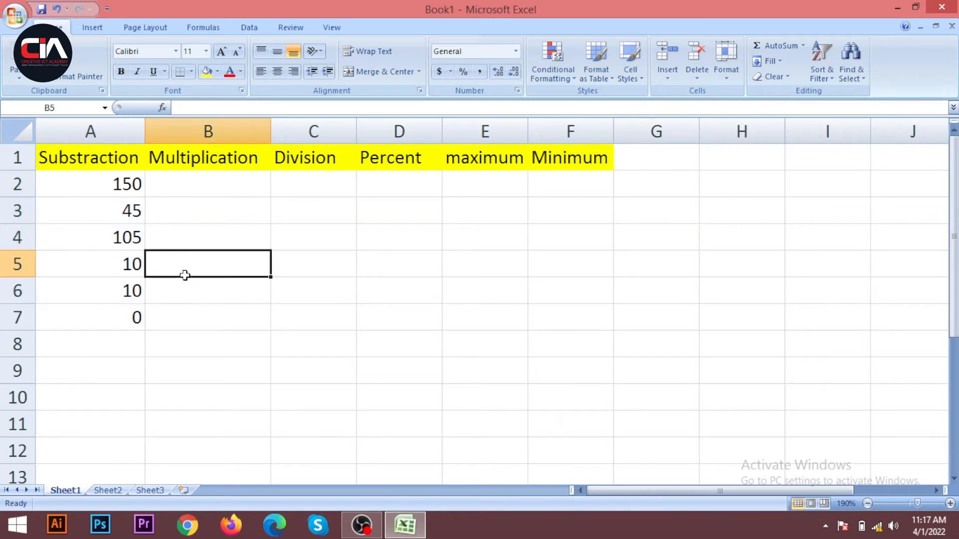
{"action": "left_click", "coordinate": [210, 184]}
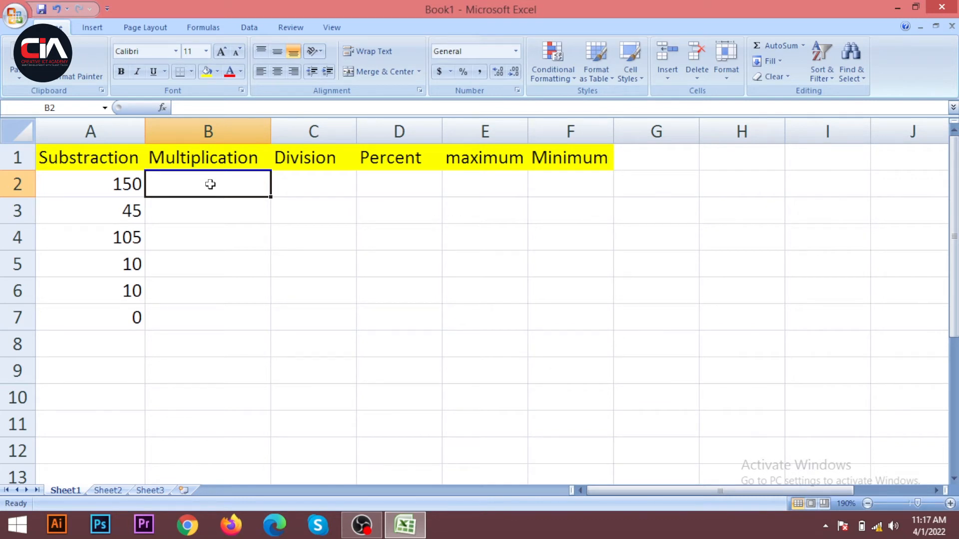
{"action": "left_click", "coordinate": [229, 214]}
{"action": "left_click", "coordinate": [235, 178]}
{"action": "left_click", "coordinate": [242, 203]}
{"action": "left_click", "coordinate": [233, 183]}
{"action": "type", "text": "*"}
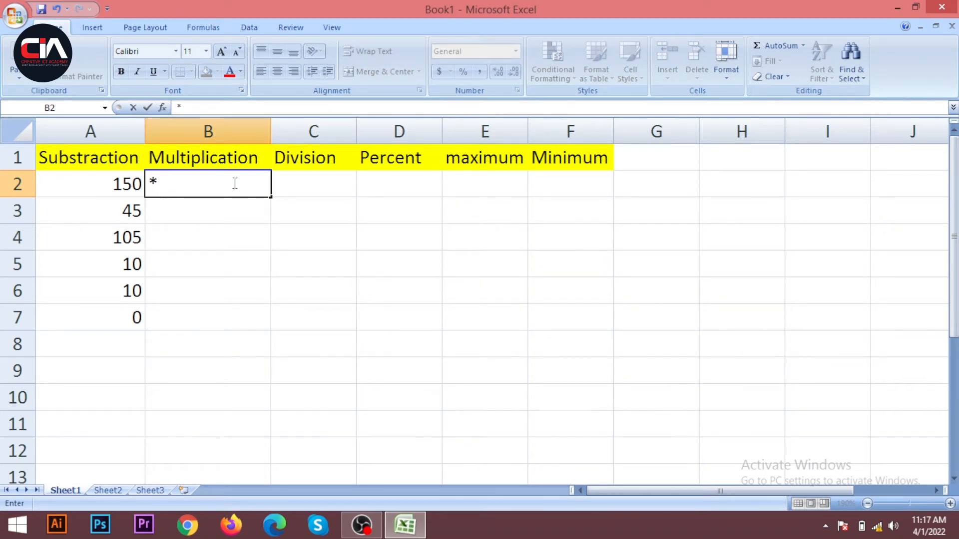
{"action": "type", "text": "*"}
{"action": "key", "text": "BackSpace"}
{"action": "key", "text": "BackSpace"}
{"action": "key", "text": "Return"}
Enter 100 in cell B2 and 5 in cell B3 as the numbers to multiply.
{"action": "left_click", "coordinate": [230, 187]}
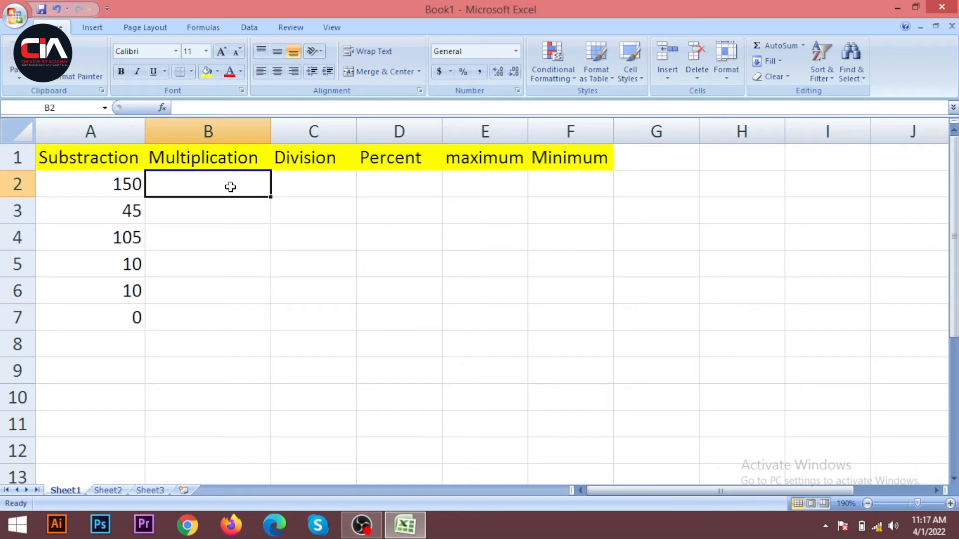
{"action": "type", "text": "100"}
{"action": "key", "text": "Return"}
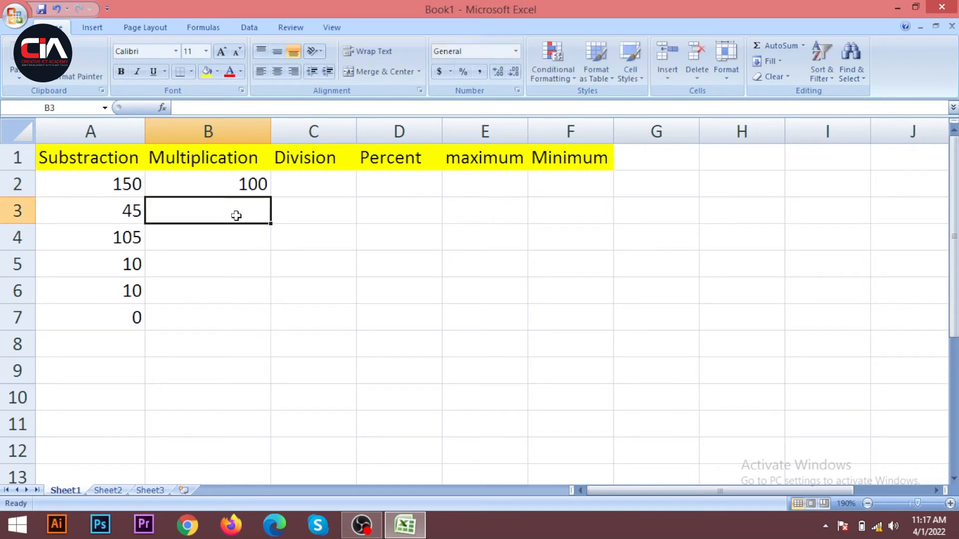
{"action": "type", "text": "5"}
{"action": "key", "text": "Return"}
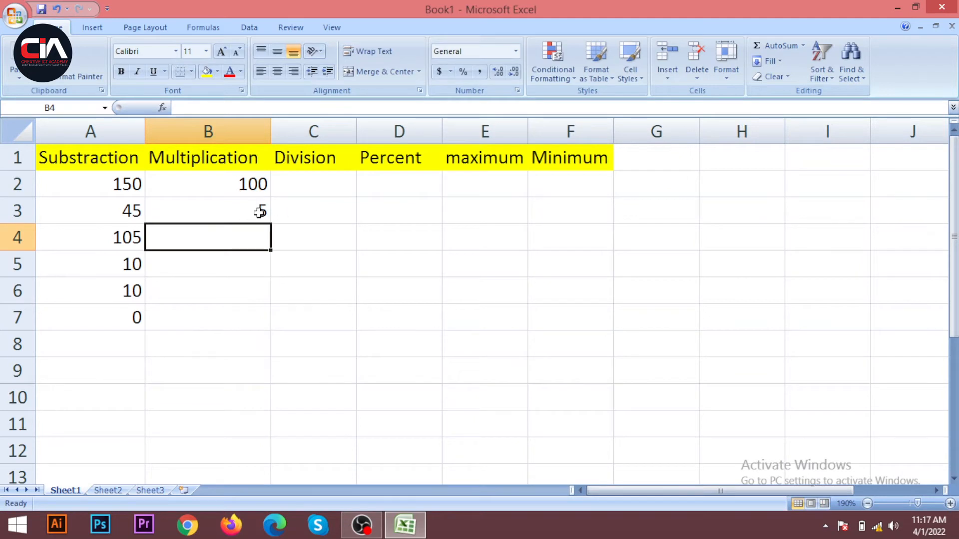
Enter the formula =B2*B3 in cell B4 to multiply the two numbers above it.
{"action": "left_click", "coordinate": [248, 263]}
{"action": "left_click", "coordinate": [245, 228]}
{"action": "type", "text": "="}
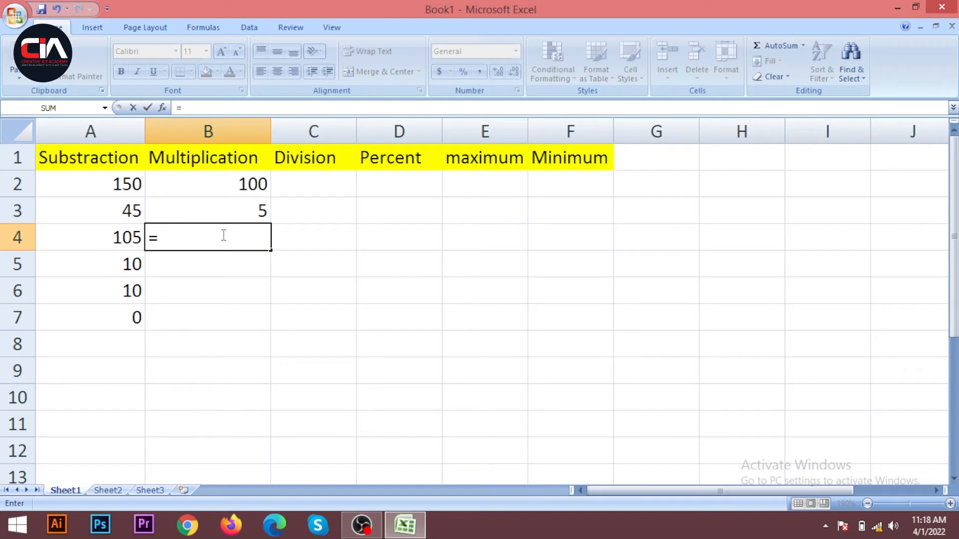
{"action": "type", "text": "b2"}
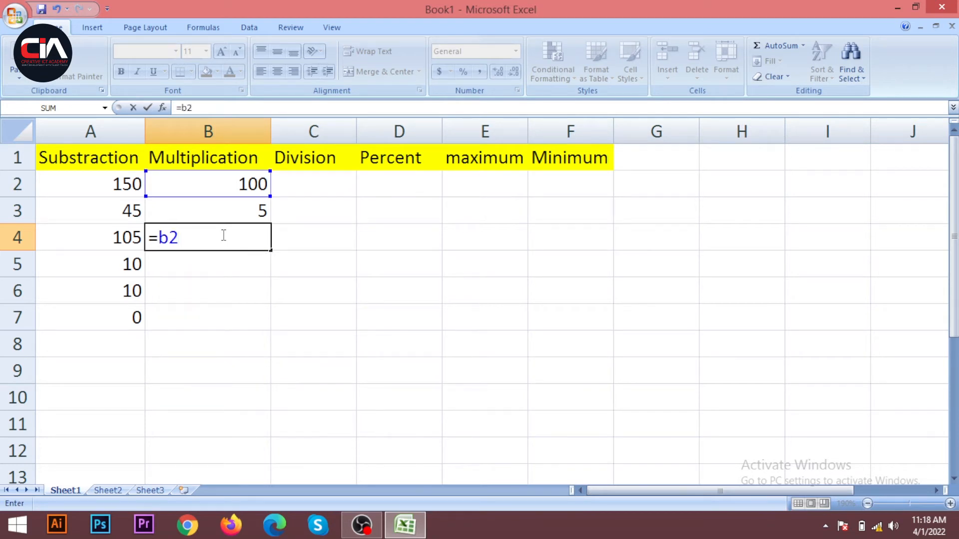
{"action": "key", "text": "BackSpace"}
{"action": "key", "text": "BackSpace"}
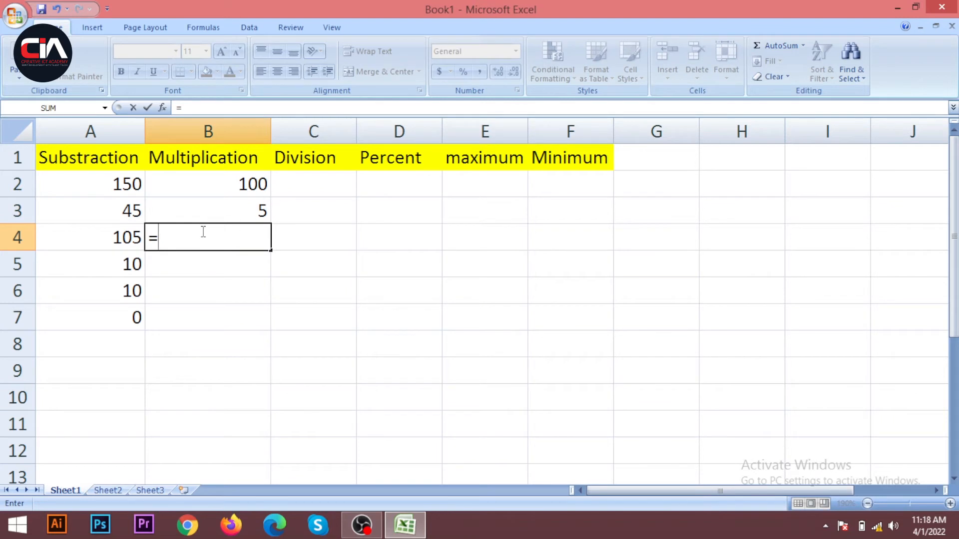
{"action": "left_click", "coordinate": [218, 189]}
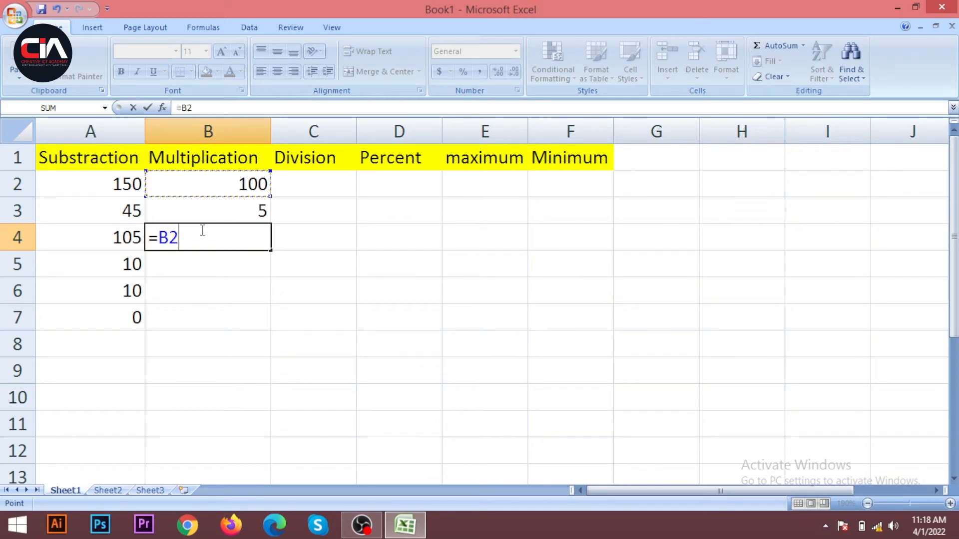
{"action": "type", "text": "*"}
{"action": "left_click", "coordinate": [250, 207]}
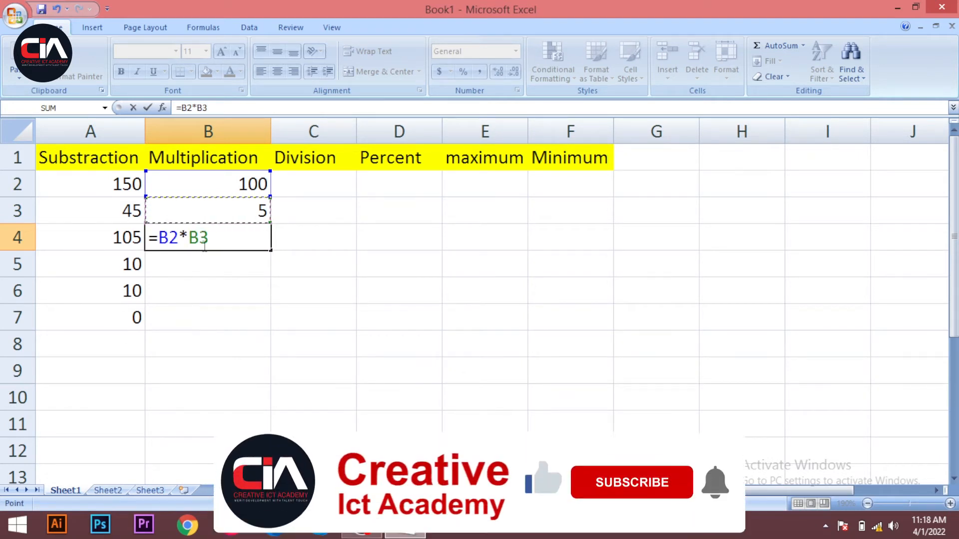
{"action": "key", "text": "Return"}
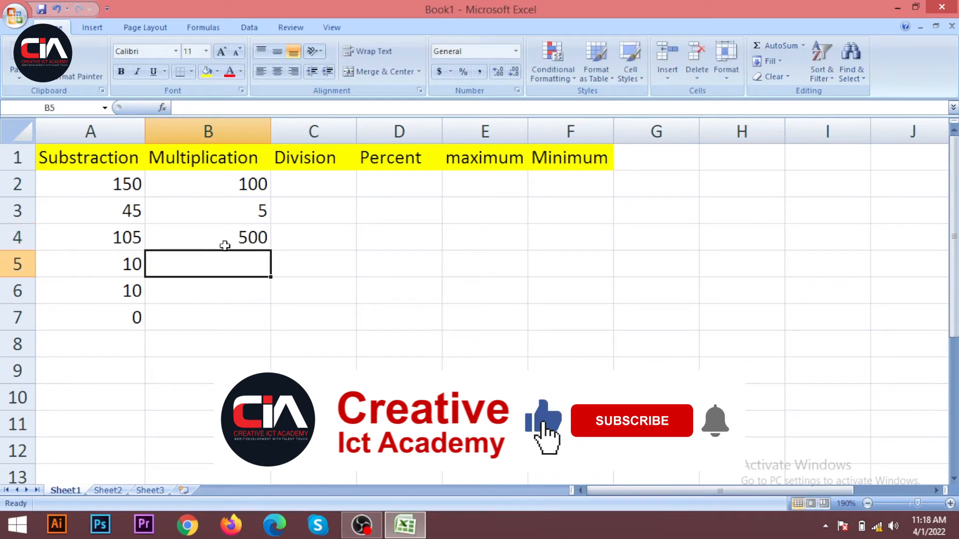
Change the numbers being multiplied to 6 in cell B3 and 20 in cell B2.
{"action": "left_click", "coordinate": [260, 212]}
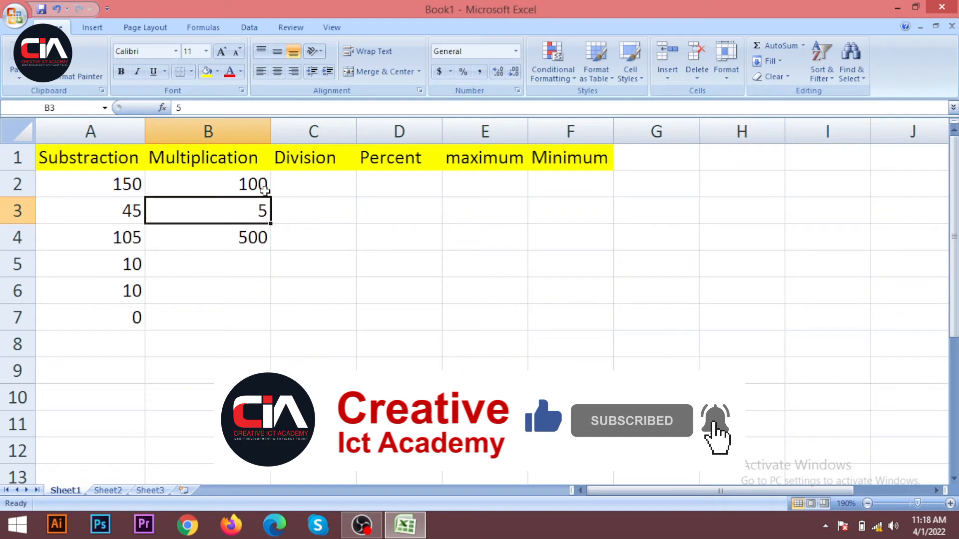
{"action": "left_click", "coordinate": [253, 254]}
{"action": "left_click", "coordinate": [256, 212]}
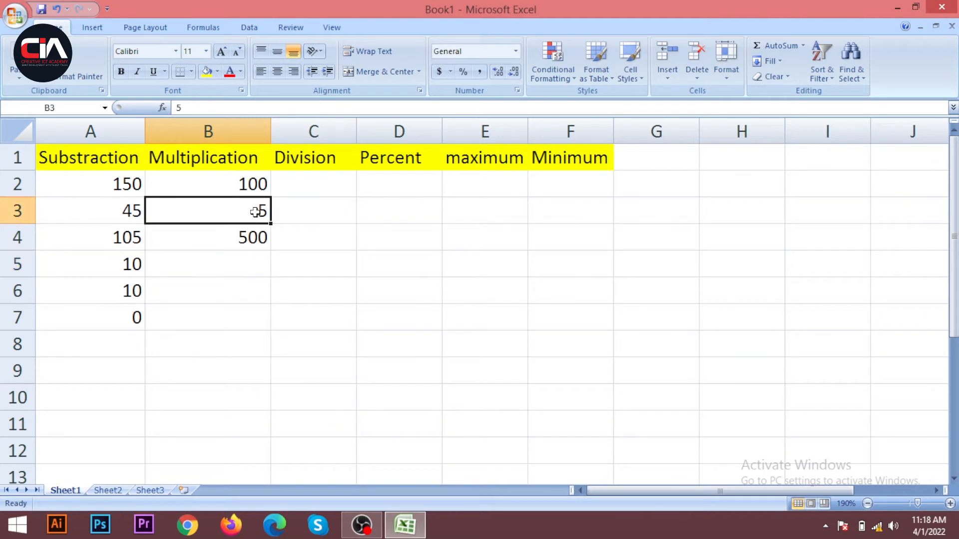
{"action": "type", "text": "6"}
{"action": "key", "text": "Return"}
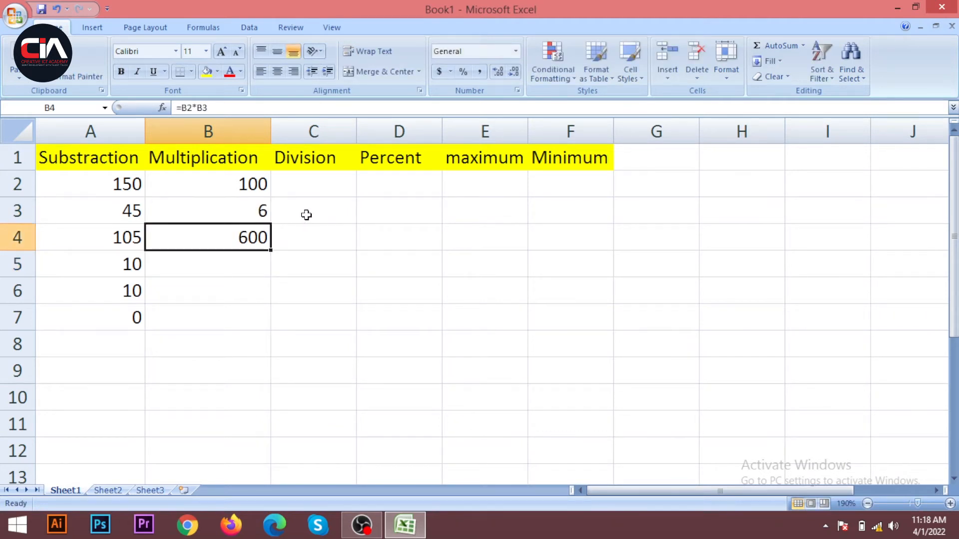
{"action": "left_click", "coordinate": [250, 185]}
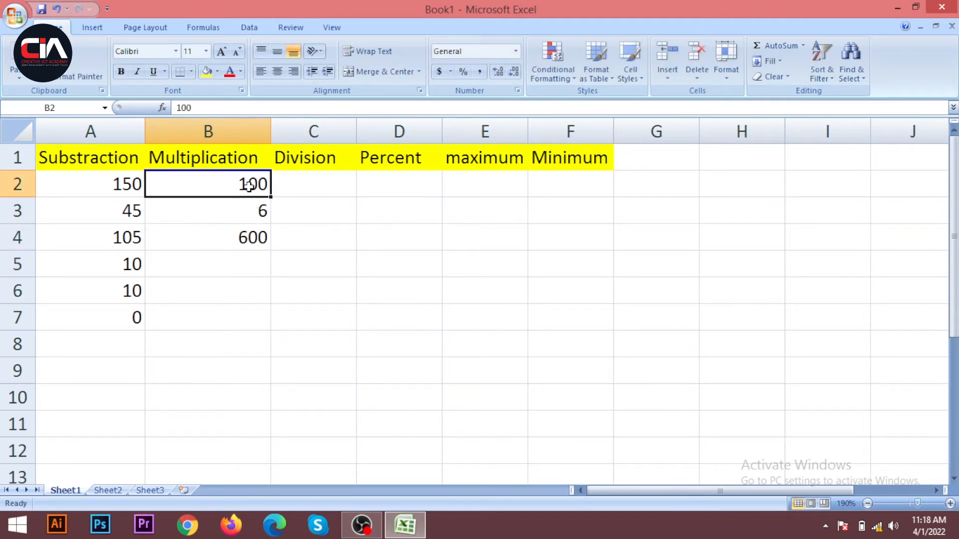
{"action": "type", "text": "20"}
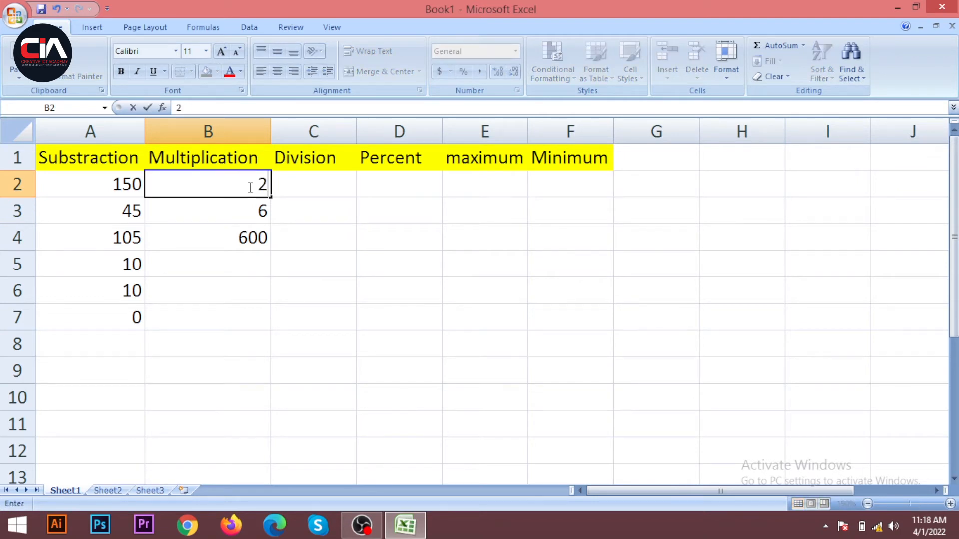
{"action": "left_click", "coordinate": [384, 215]}
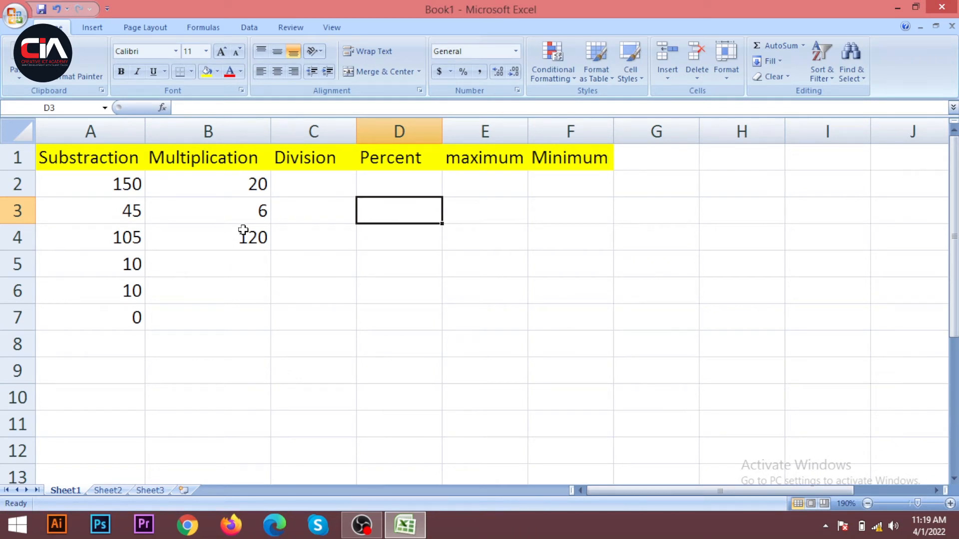
{"action": "left_click", "coordinate": [318, 183]}
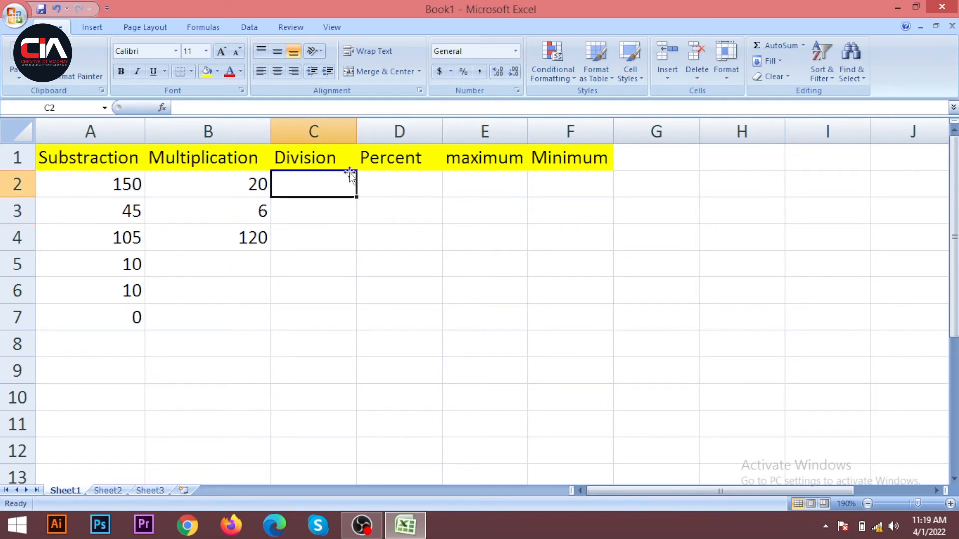
{"action": "left_click", "coordinate": [398, 167]}
{"action": "left_click", "coordinate": [307, 185]}
{"action": "key", "text": "alt"}
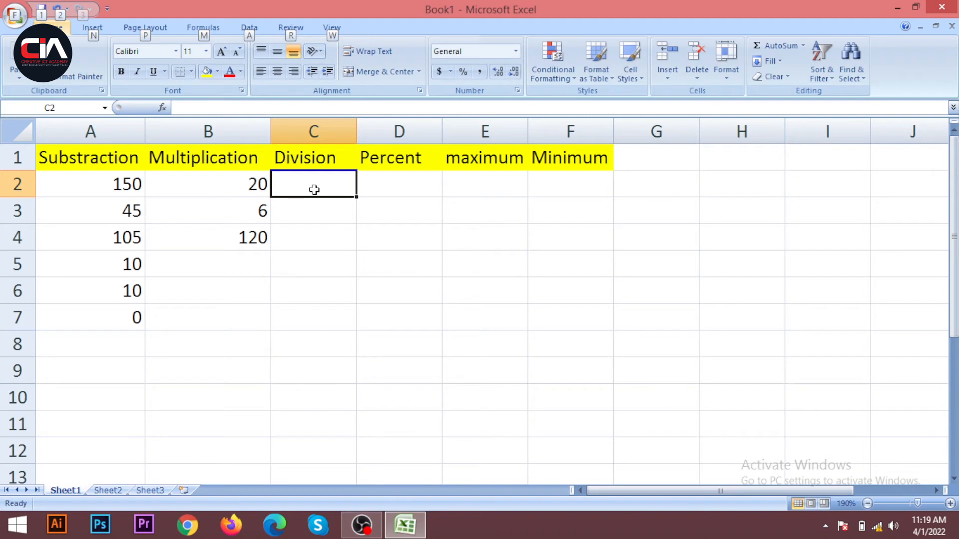
{"action": "left_click", "coordinate": [329, 238]}
{"action": "left_click", "coordinate": [316, 182]}
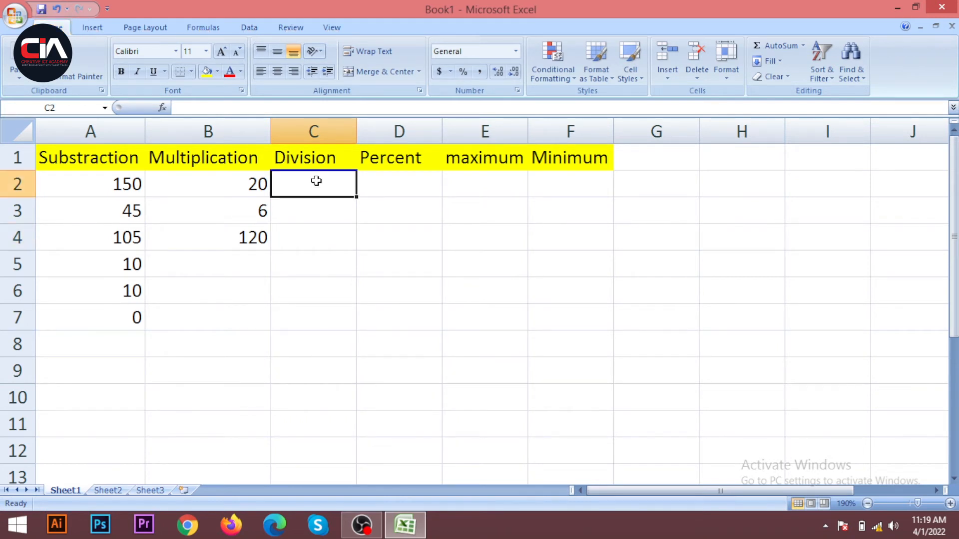
{"action": "key", "text": "alt"}
{"action": "key", "text": "alt"}
{"action": "left_click", "coordinate": [426, 204]}
{"action": "left_click", "coordinate": [312, 187]}
{"action": "type", "text": "=/"}
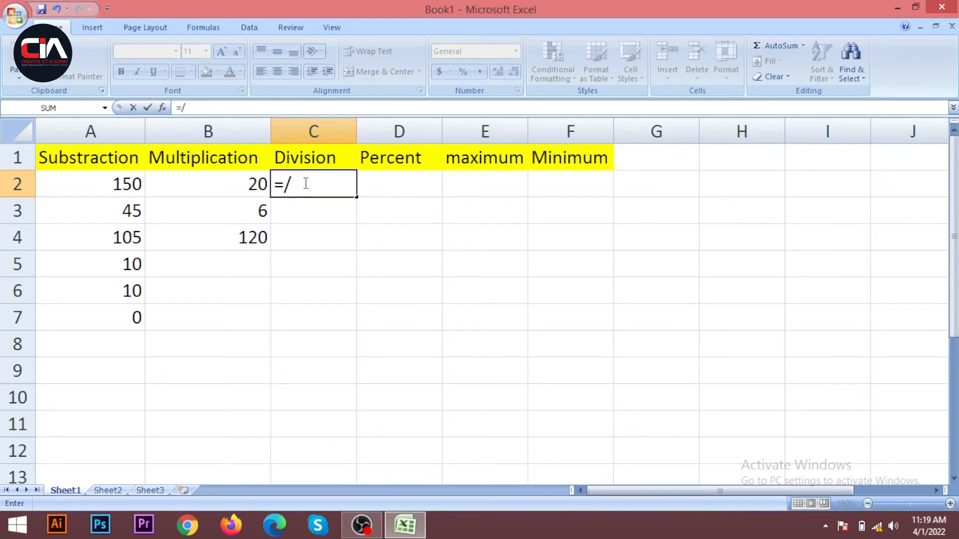
{"action": "type", "text": "\\"}
{"action": "key", "text": "BackSpace"}
{"action": "key", "text": "BackSpace"}
{"action": "key", "text": "BackSpace"}
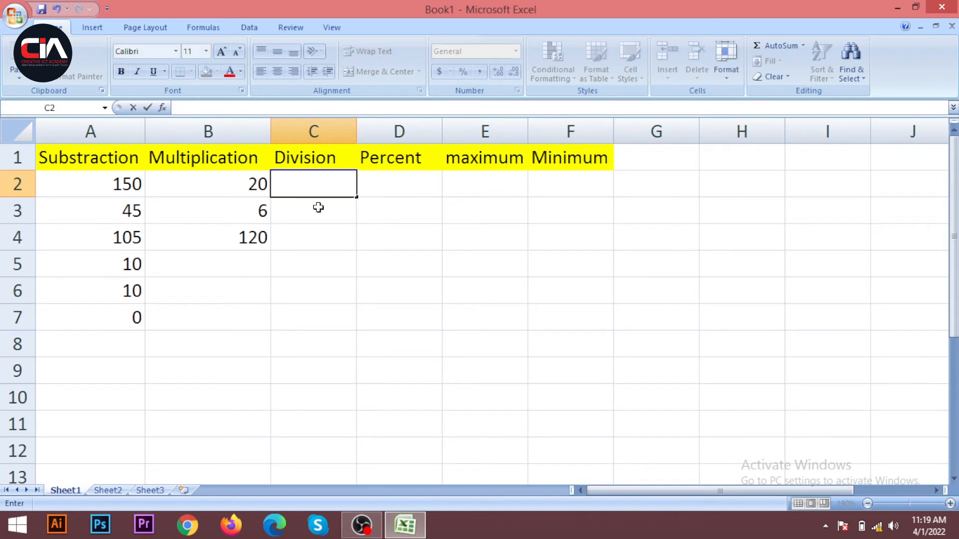
{"action": "left_click", "coordinate": [317, 208]}
Enter 100 in cell C2 and 5 in cell C3 as the numbers to divide.
{"action": "left_click", "coordinate": [316, 183]}
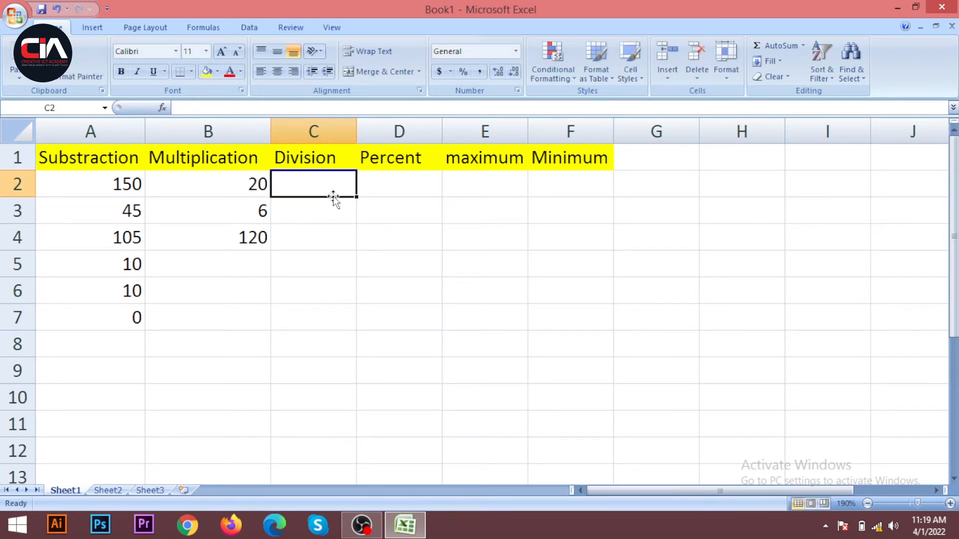
{"action": "type", "text": "100"}
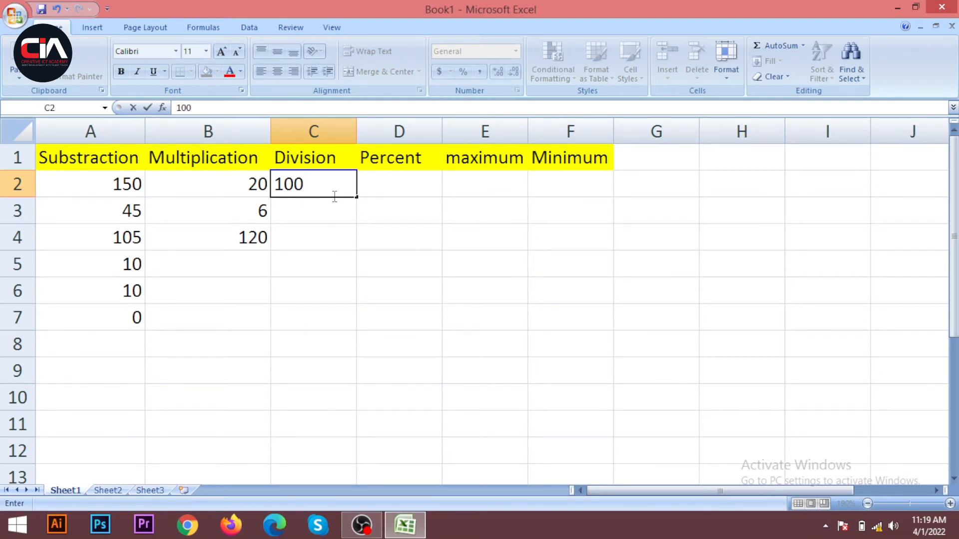
{"action": "left_click", "coordinate": [333, 199]}
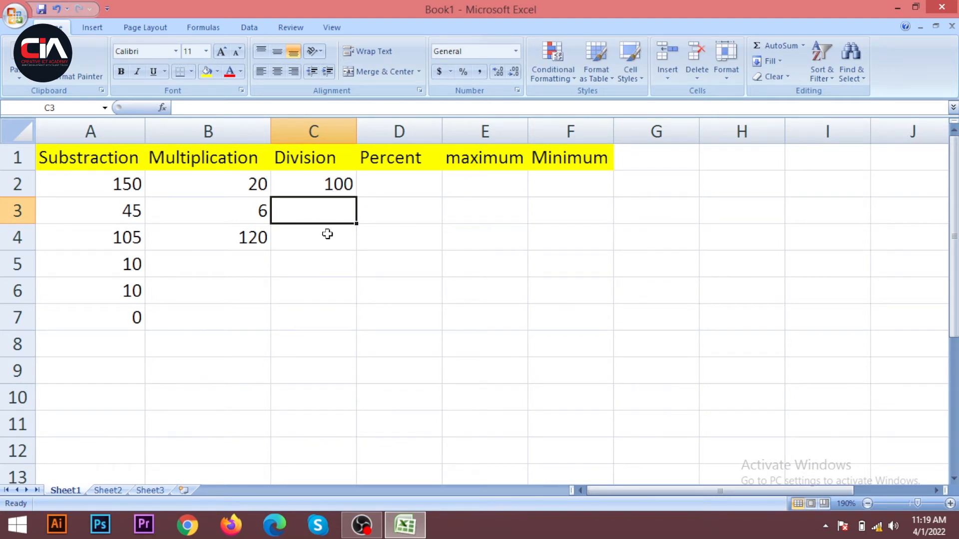
{"action": "type", "text": "5"}
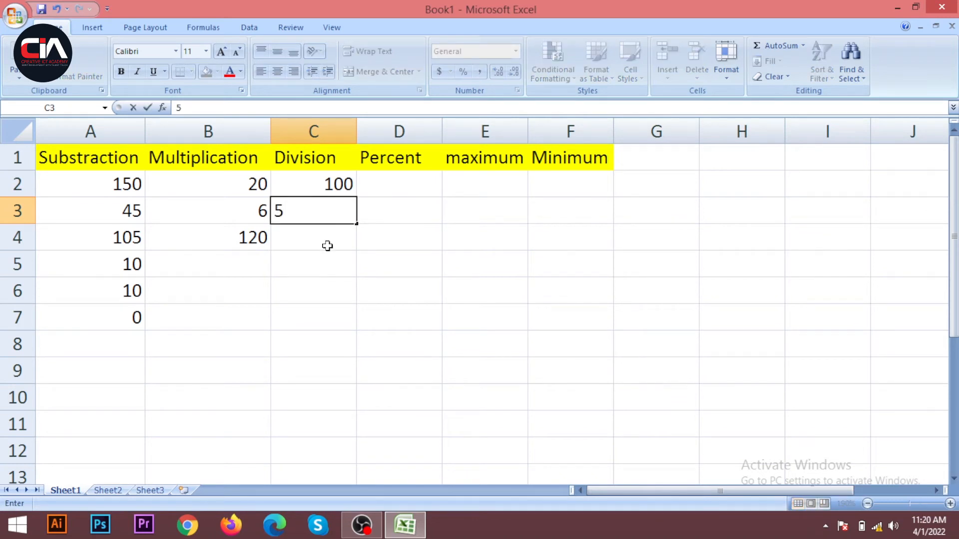
Enter the formula =C2/C3 in cell C4 and select the cell to check the division.
{"action": "left_click", "coordinate": [327, 245]}
{"action": "type", "text": "="}
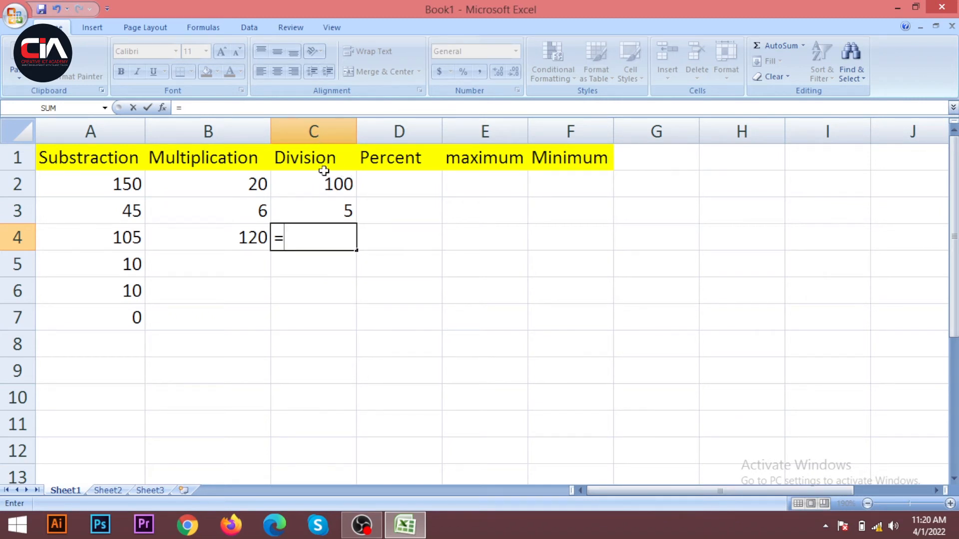
{"action": "left_click", "coordinate": [334, 186]}
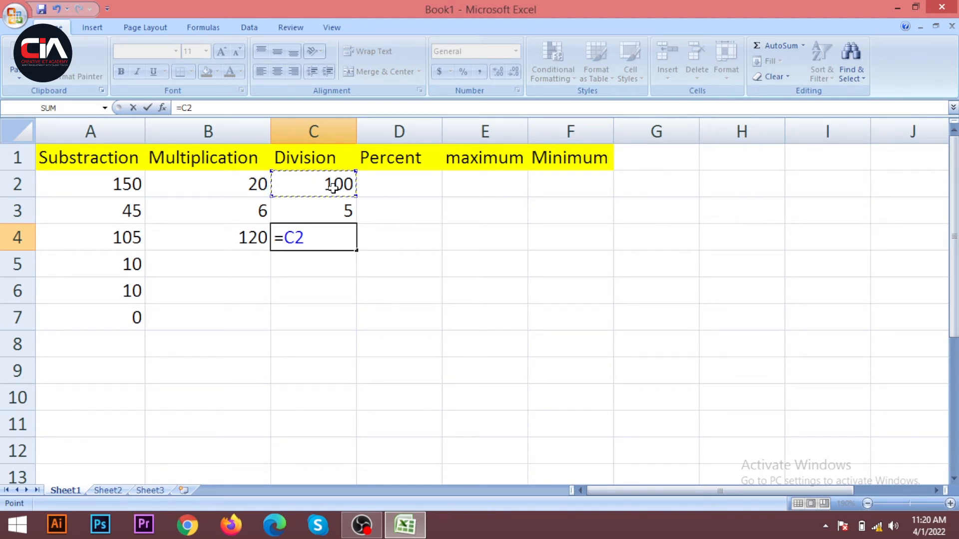
{"action": "type", "text": "/"}
{"action": "left_click", "coordinate": [331, 213]}
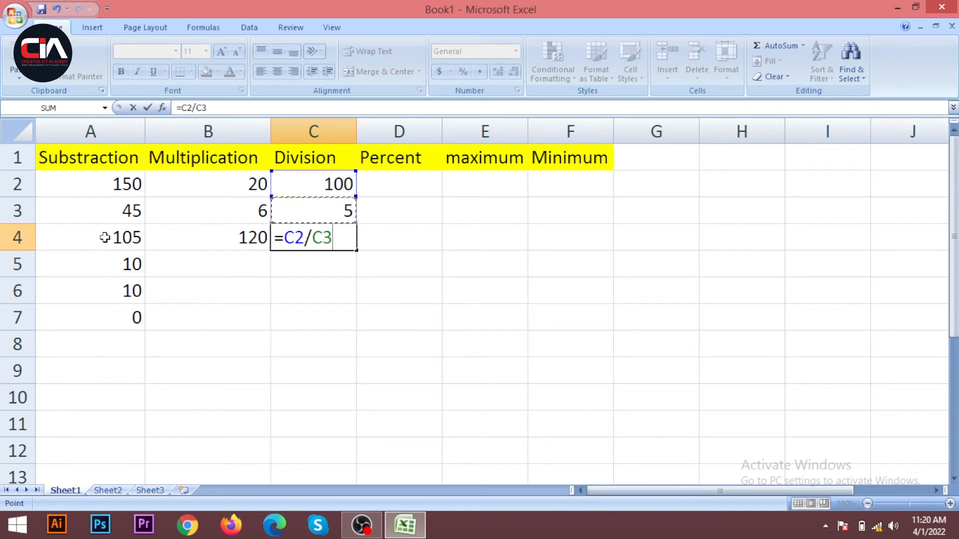
{"action": "key", "text": "Return"}
{"action": "left_click", "coordinate": [341, 241]}
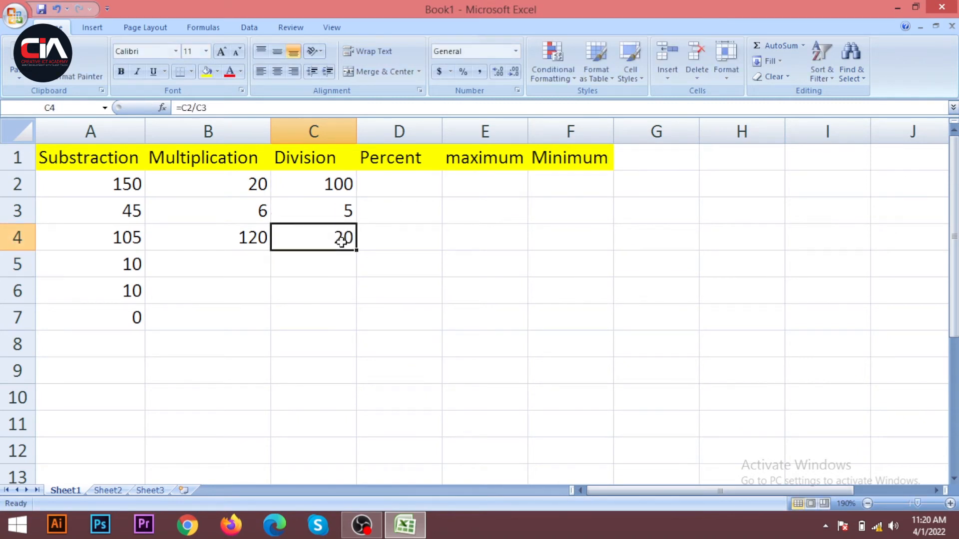
Change the divisor in cell C3 to 7.
{"action": "left_click", "coordinate": [344, 214]}
{"action": "type", "text": "7"}
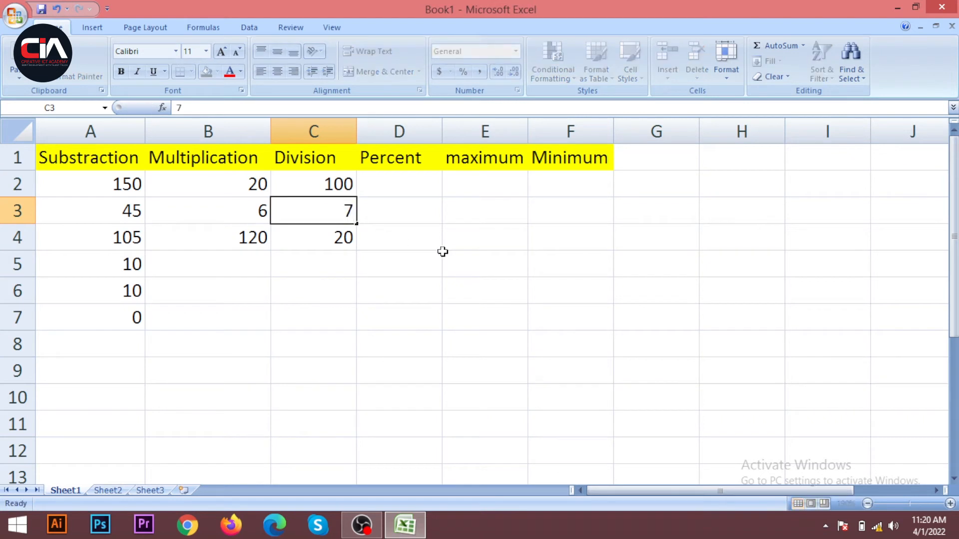
{"action": "left_click", "coordinate": [443, 253]}
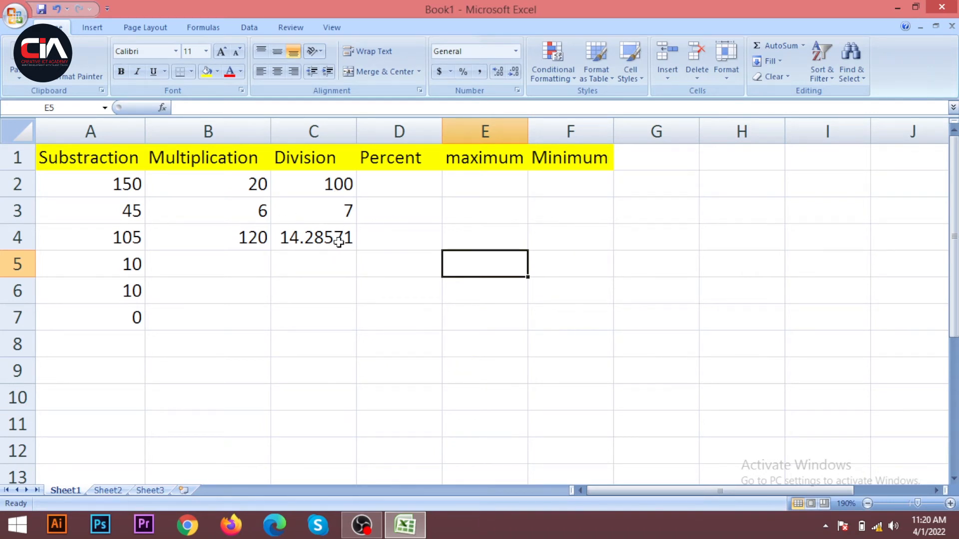
{"action": "left_click", "coordinate": [421, 185]}
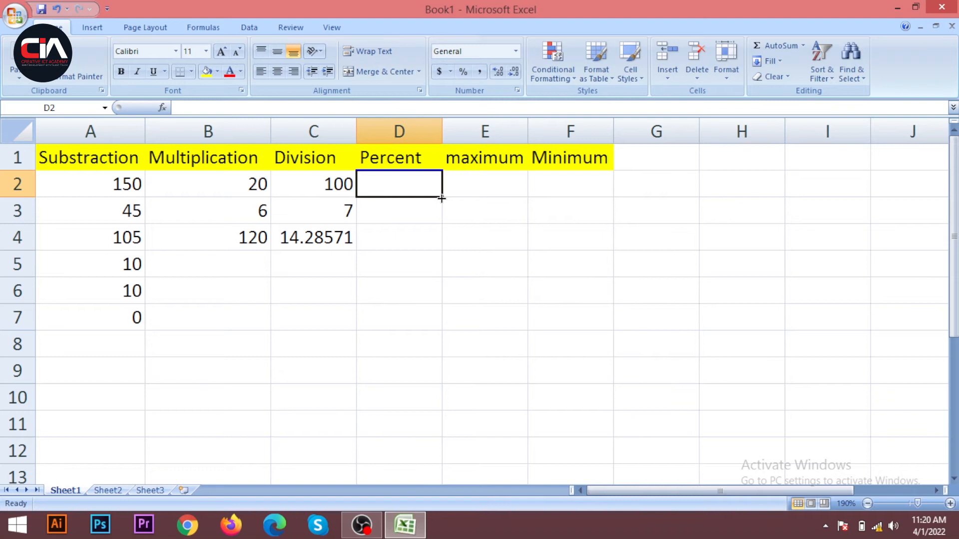
{"action": "left_click", "coordinate": [407, 230]}
{"action": "left_click", "coordinate": [411, 183]}
{"action": "left_click", "coordinate": [409, 220]}
{"action": "left_click", "coordinate": [415, 187]}
{"action": "left_click", "coordinate": [428, 209]}
{"action": "left_click", "coordinate": [425, 188]}
{"action": "left_click", "coordinate": [425, 211]}
{"action": "left_click", "coordinate": [424, 178]}
{"action": "left_click", "coordinate": [422, 202]}
Enter 100 in cell D2 as the base amount under the Percent heading.
{"action": "left_click", "coordinate": [412, 180]}
{"action": "type", "text": "1000"}
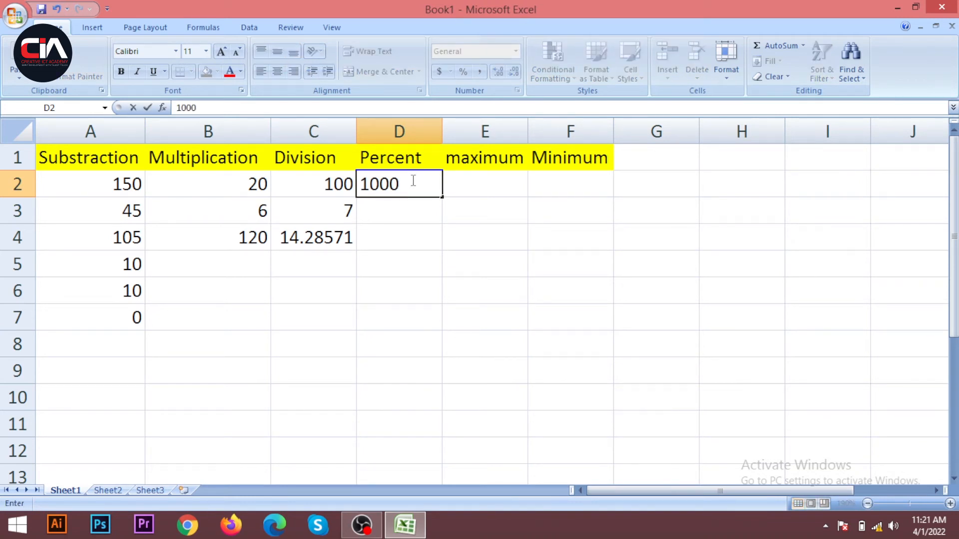
{"action": "key", "text": "BackSpace"}
{"action": "left_click", "coordinate": [413, 218]}
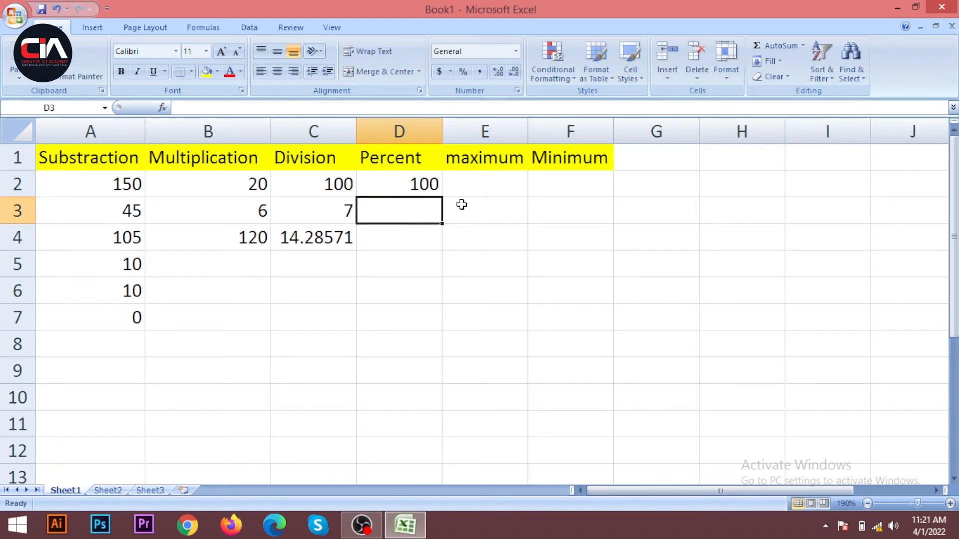
Enter 15% in cell D3 as the percentage to apply to the amount above it.
{"action": "left_click", "coordinate": [430, 236]}
{"action": "left_click", "coordinate": [426, 215]}
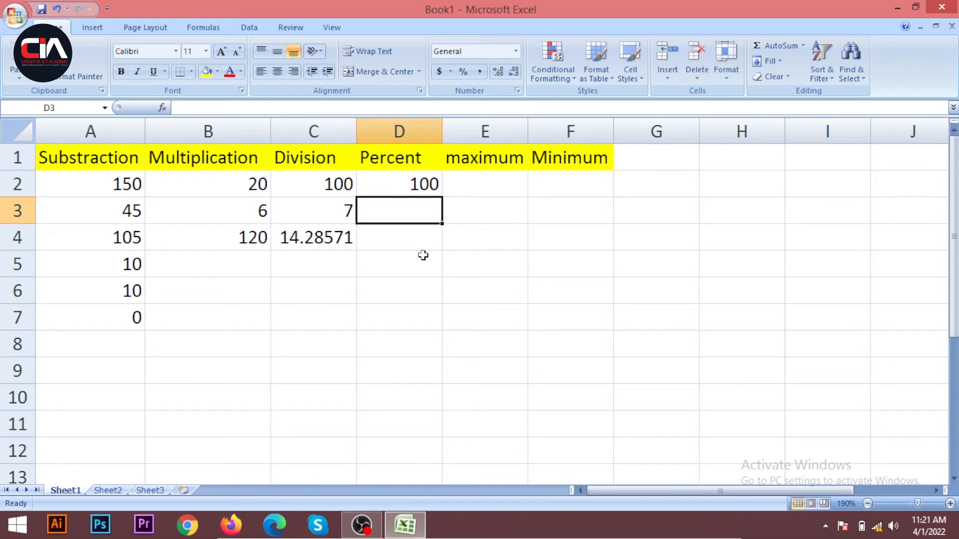
{"action": "left_click", "coordinate": [423, 257]}
{"action": "left_click", "coordinate": [417, 215]}
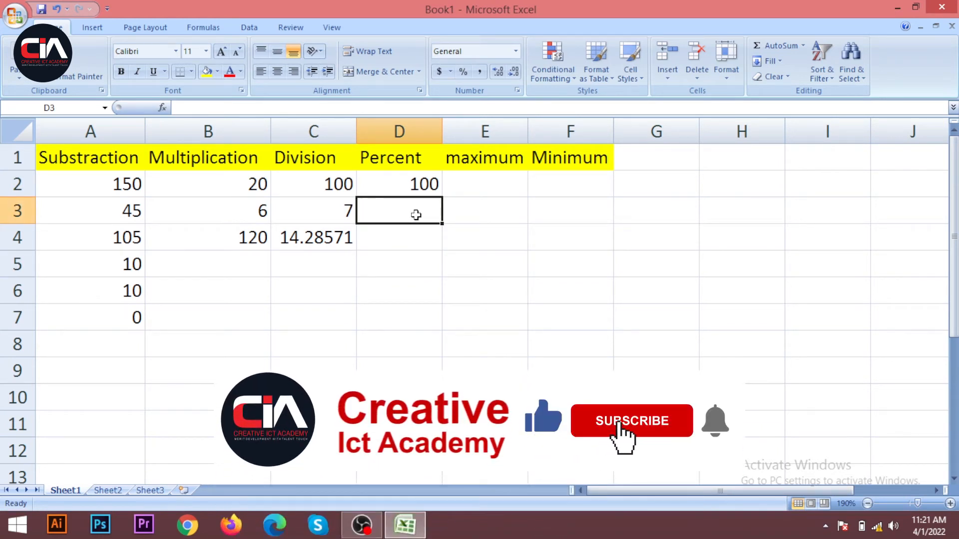
{"action": "left_click", "coordinate": [428, 235]}
{"action": "left_click", "coordinate": [423, 216]}
{"action": "type", "text": "1"}
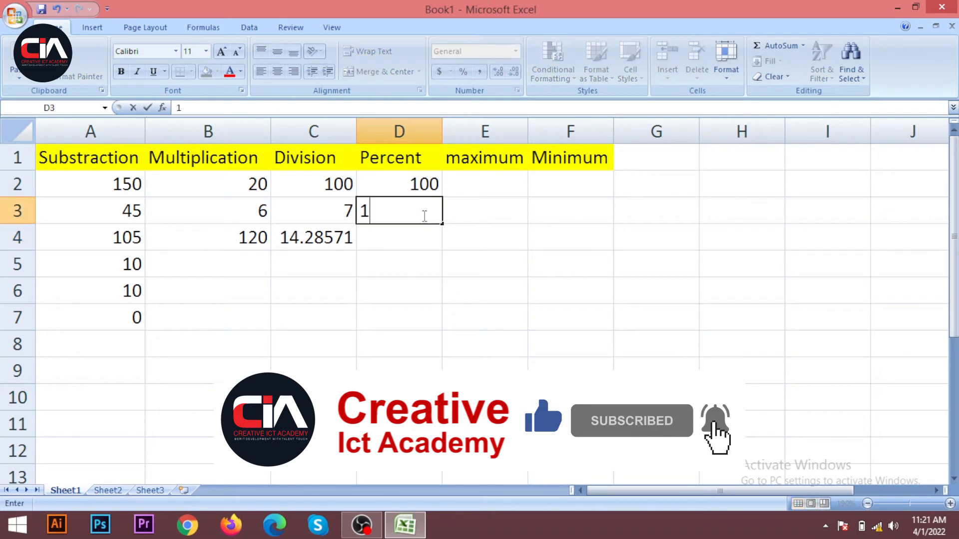
{"action": "type", "text": "5%"}
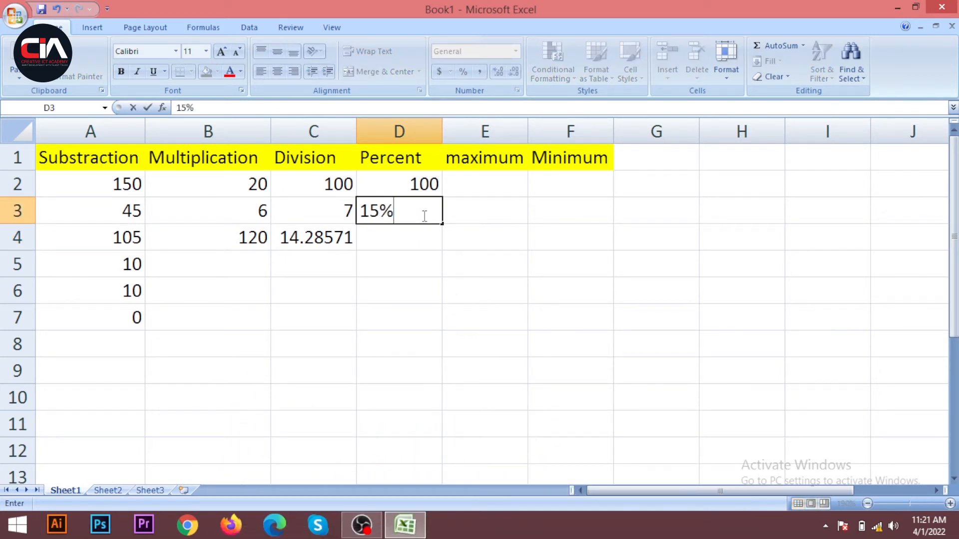
{"action": "left_click", "coordinate": [419, 233]}
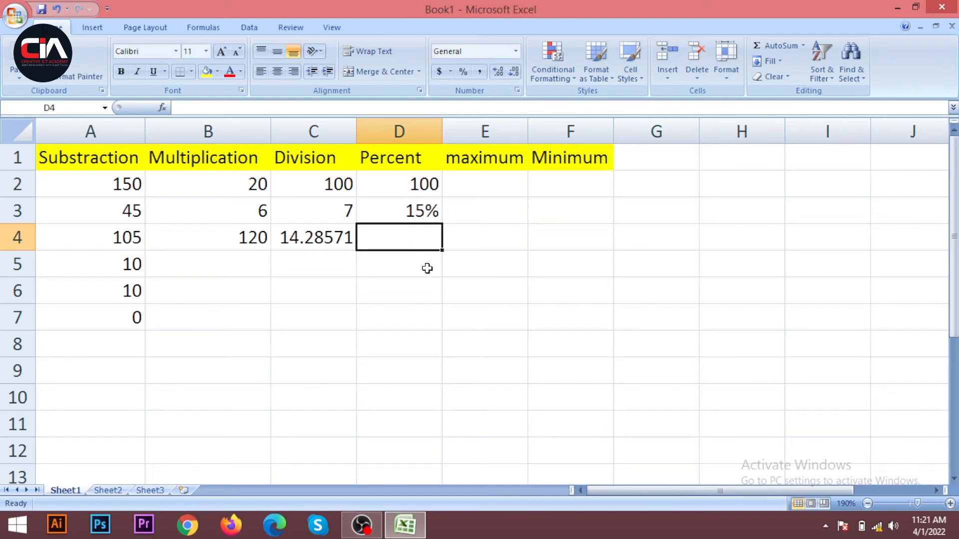
{"action": "left_click", "coordinate": [427, 265]}
{"action": "left_click", "coordinate": [423, 212]}
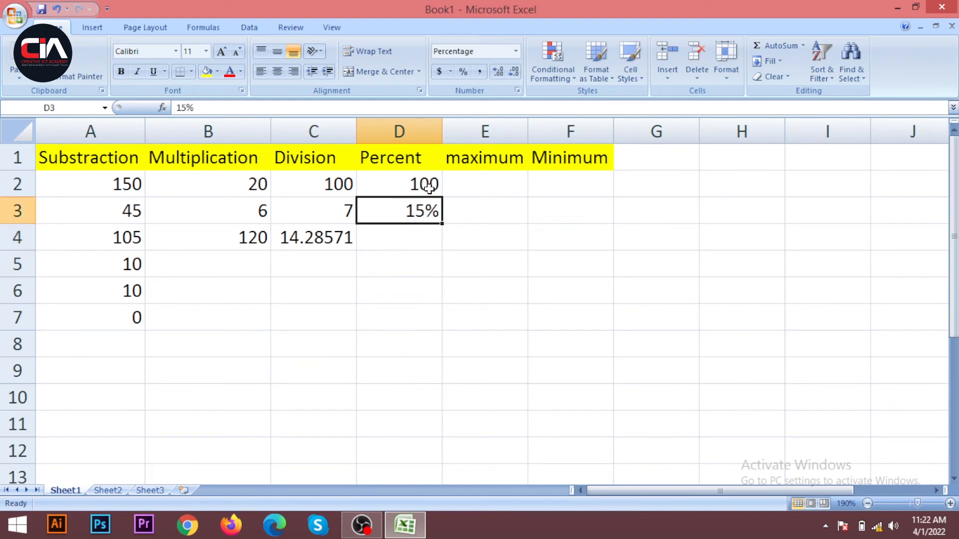
Enter the formula =D2*D3 in cell D4 to calculate the percentage, and select the cell to check it.
{"action": "left_click", "coordinate": [433, 239]}
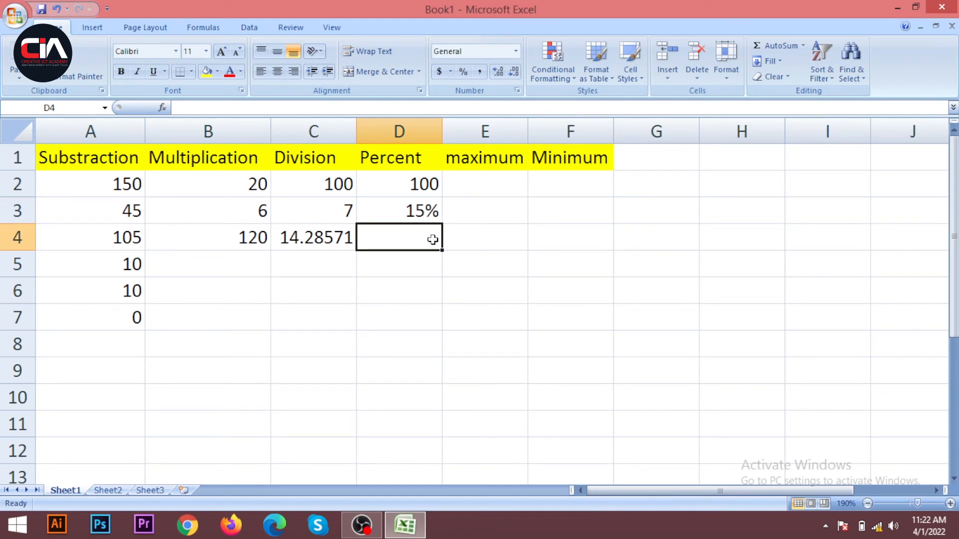
{"action": "type", "text": "="}
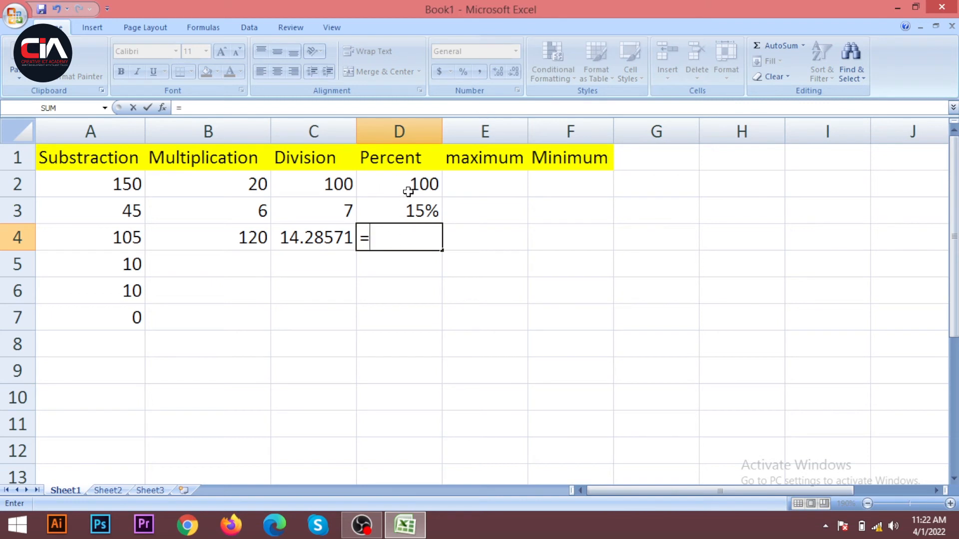
{"action": "left_click", "coordinate": [408, 189]}
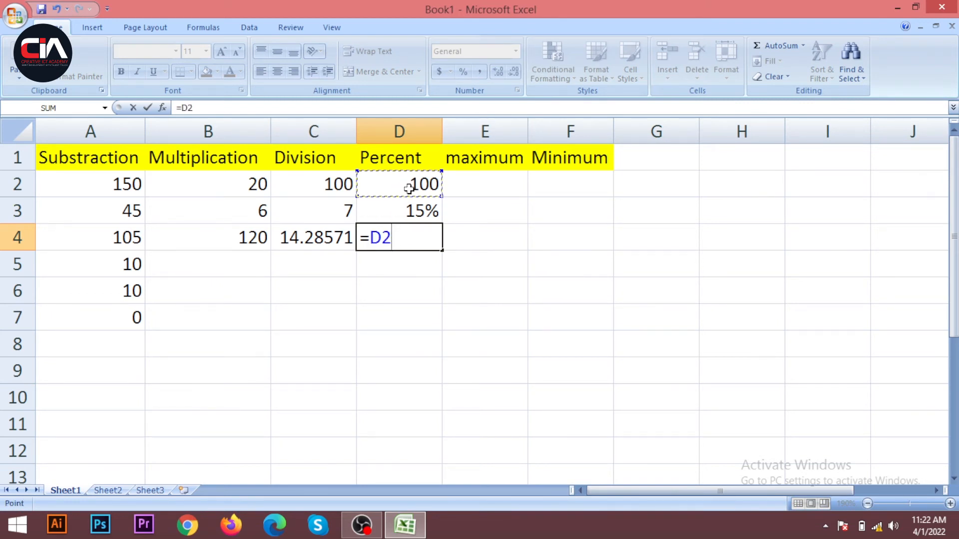
{"action": "type", "text": "*"}
{"action": "left_click", "coordinate": [418, 212]}
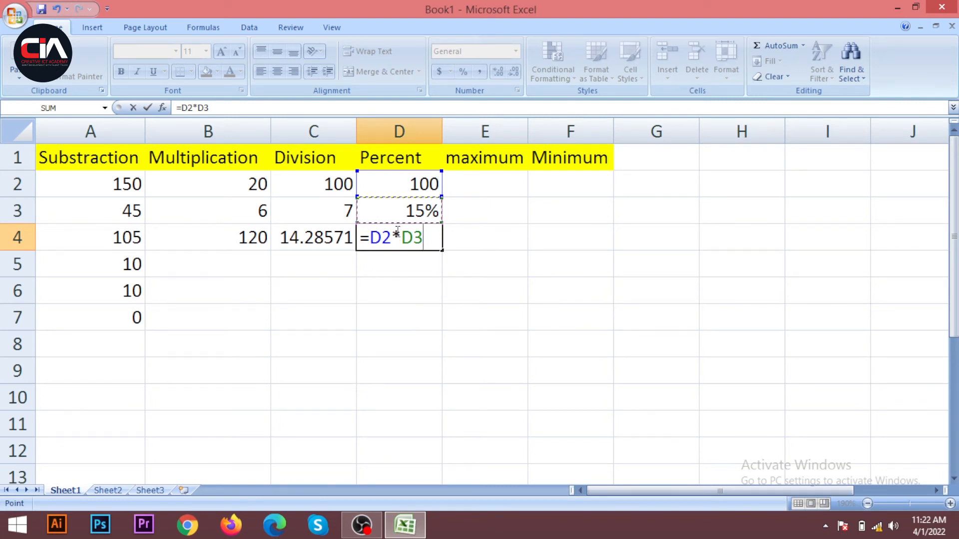
{"action": "key", "text": "Return"}
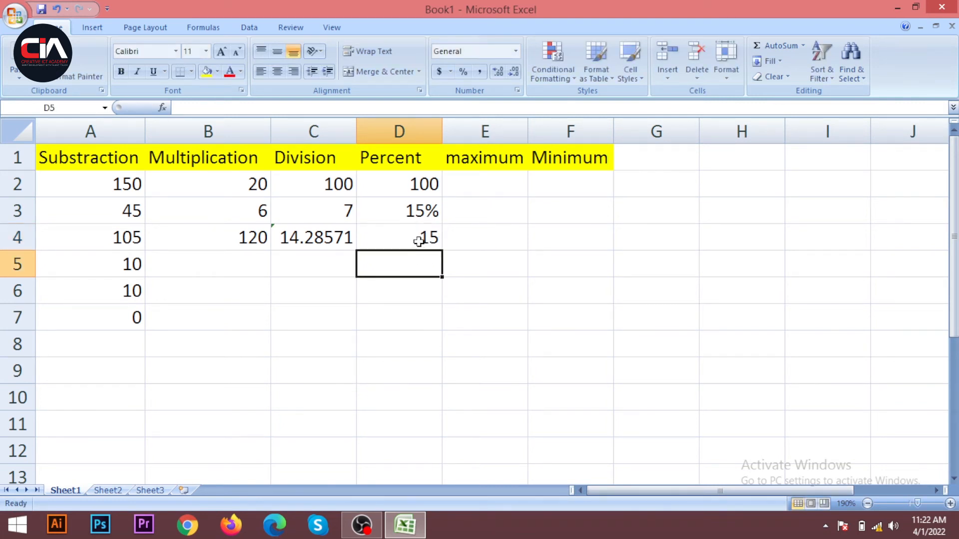
{"action": "left_click", "coordinate": [417, 241]}
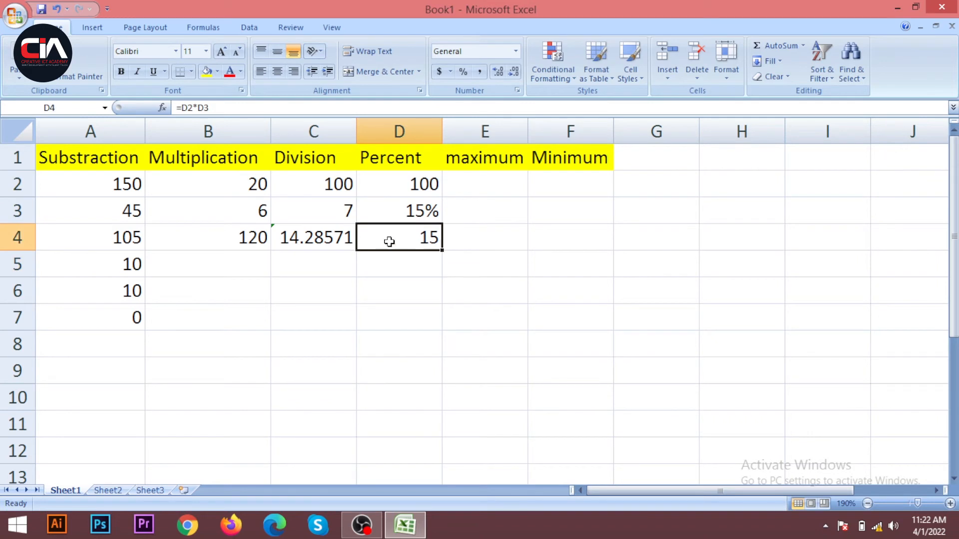
Delete the percent sign from the value in cell D3.
{"action": "double_click", "coordinate": [428, 210]}
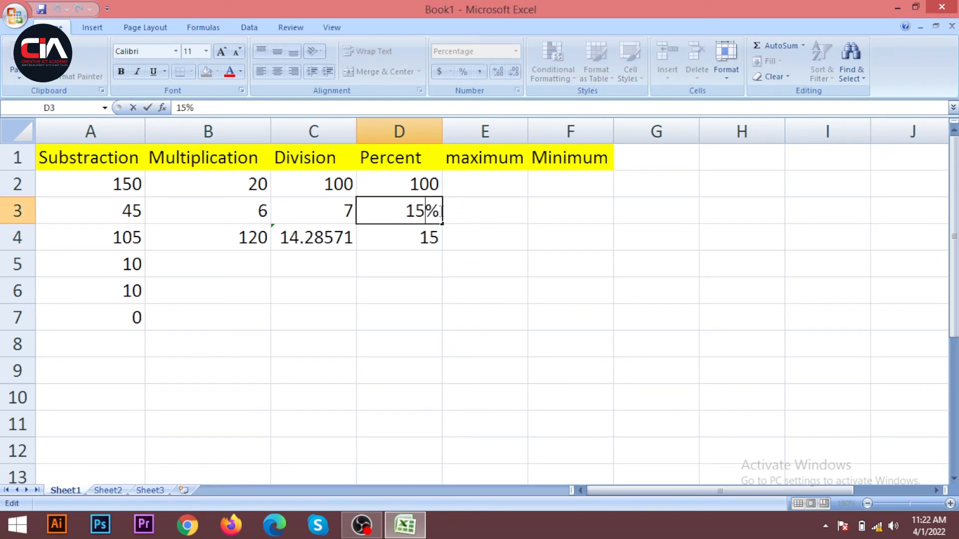
{"action": "key", "text": "Delete"}
{"action": "left_click", "coordinate": [588, 218]}
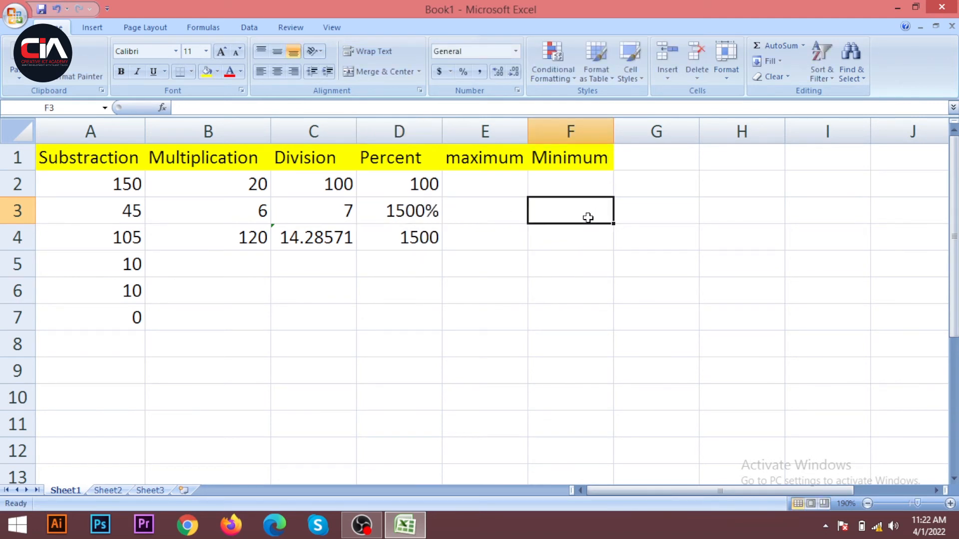
{"action": "left_click", "coordinate": [431, 215]}
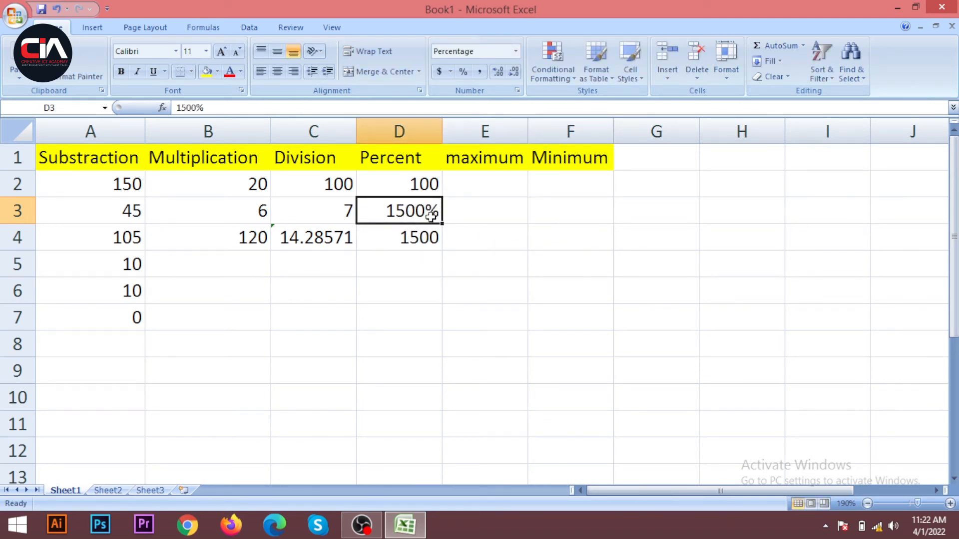
{"action": "left_click", "coordinate": [515, 50]}
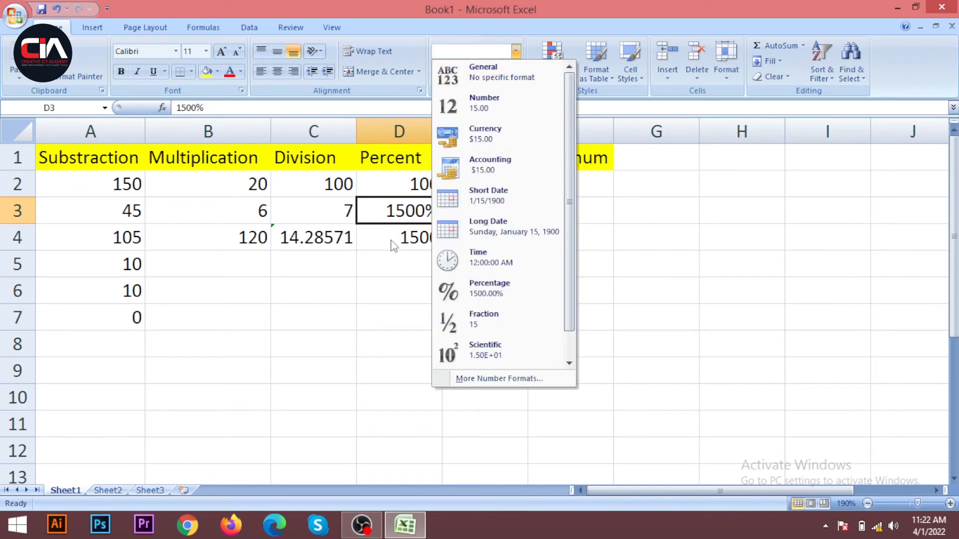
{"action": "left_click", "coordinate": [428, 230]}
{"action": "left_click", "coordinate": [400, 280]}
{"action": "left_click", "coordinate": [405, 212]}
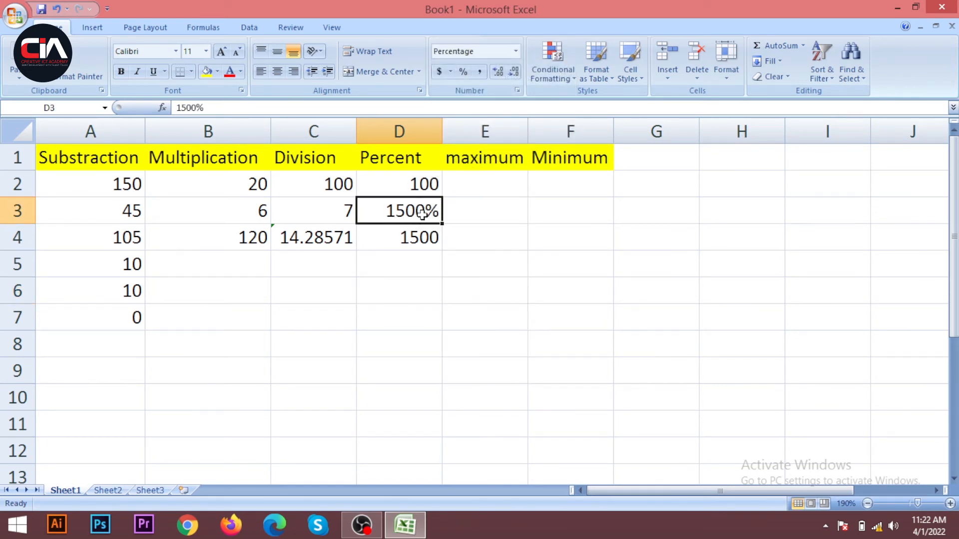
{"action": "left_click", "coordinate": [418, 252]}
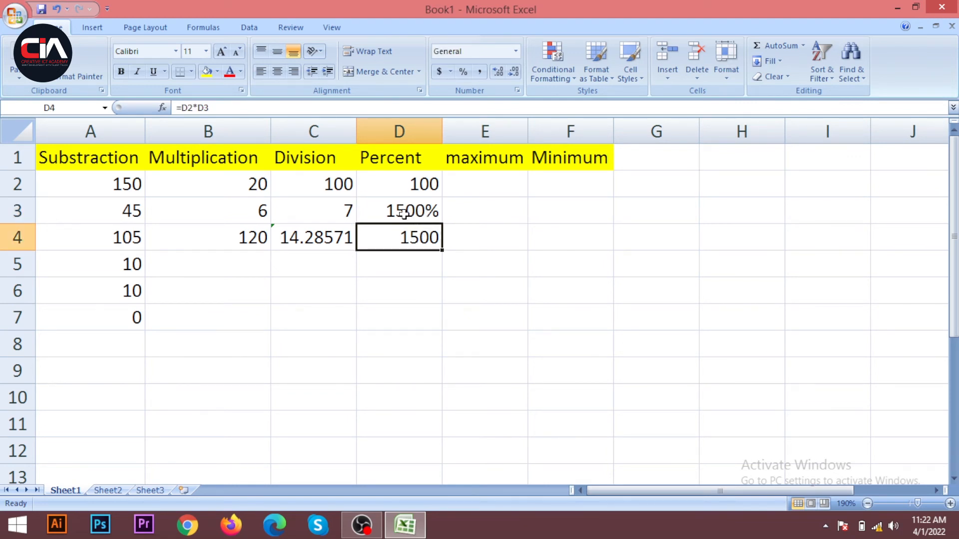
Change the number format of cell D3 to General.
{"action": "left_click", "coordinate": [403, 212]}
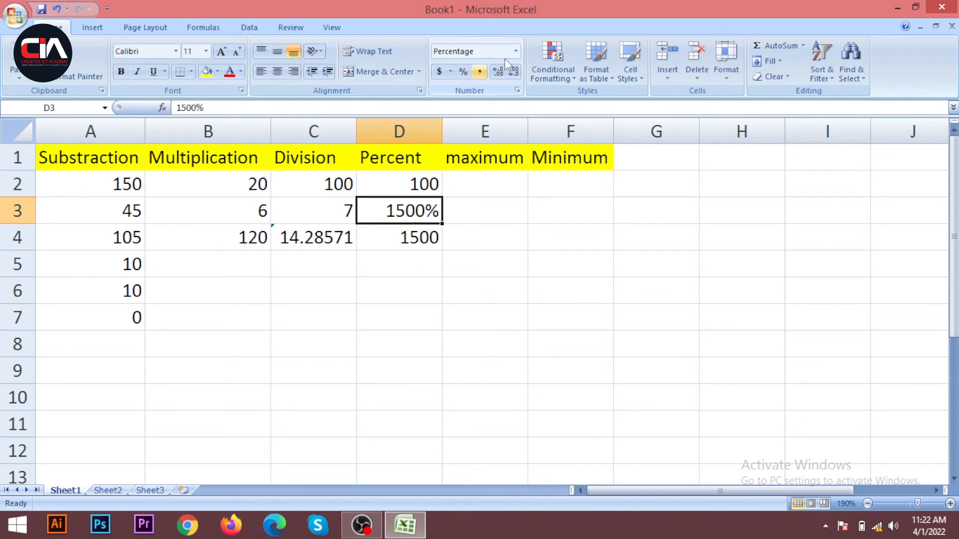
{"action": "left_click", "coordinate": [516, 50]}
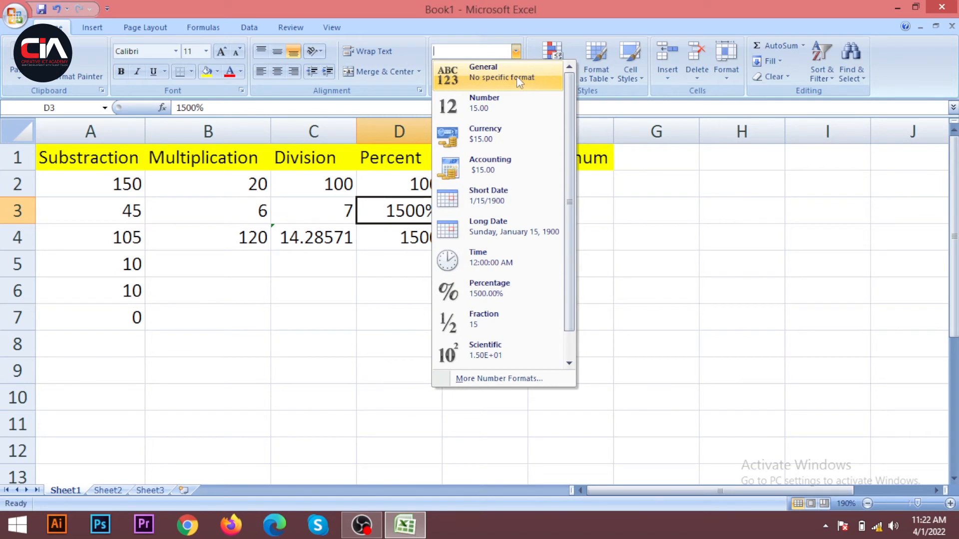
{"action": "left_click", "coordinate": [495, 75]}
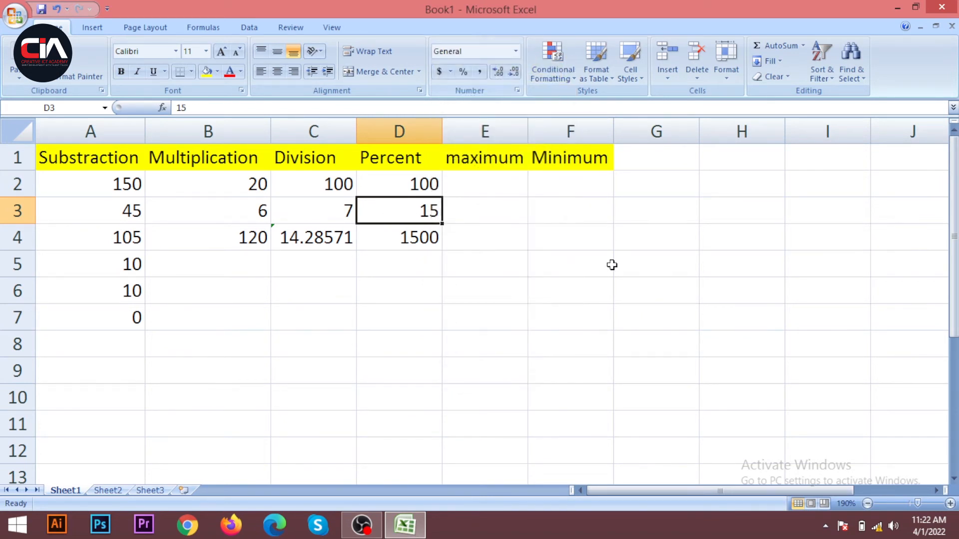
{"action": "left_click", "coordinate": [520, 285]}
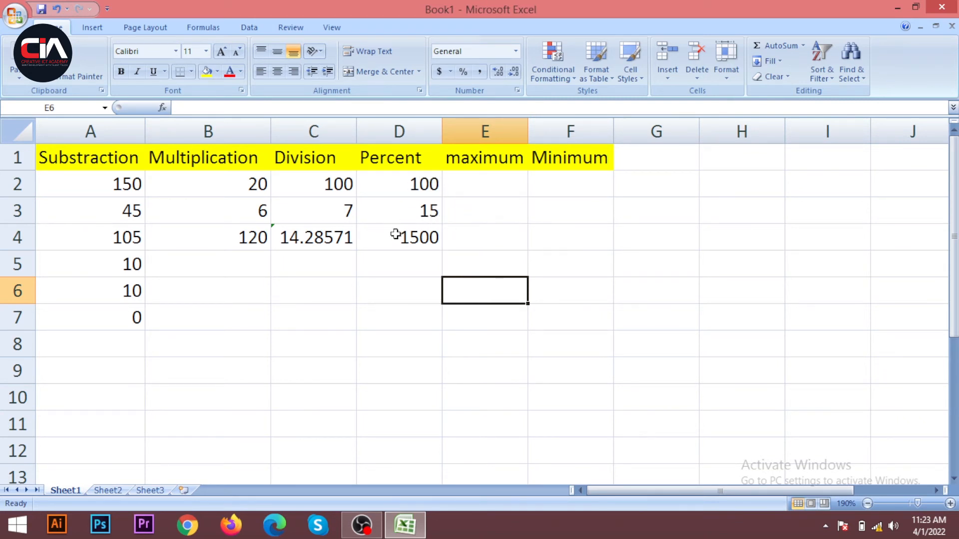
Enter 2000 in cell D5 and 3% in cell D6 as a second percentage example.
{"action": "left_click", "coordinate": [422, 273]}
{"action": "type", "text": "2000"}
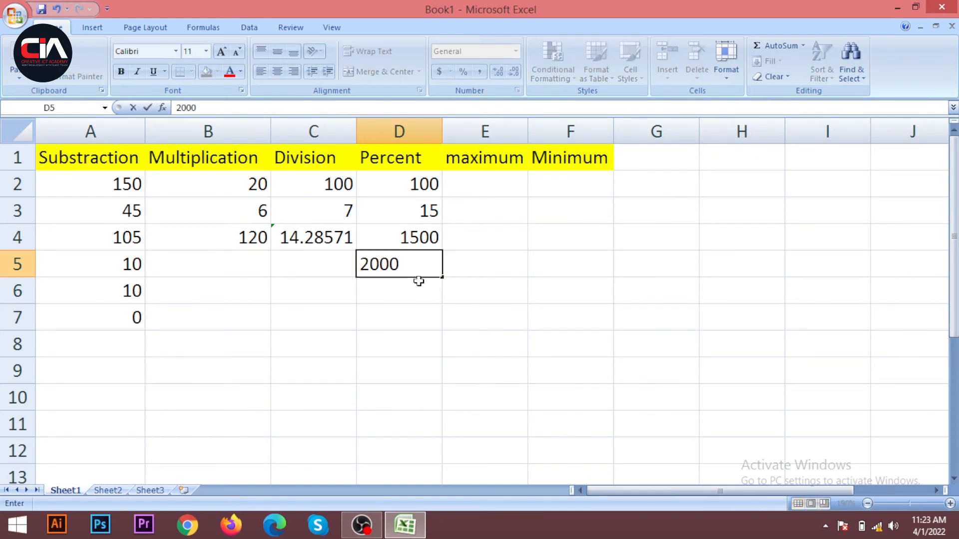
{"action": "key", "text": "Return"}
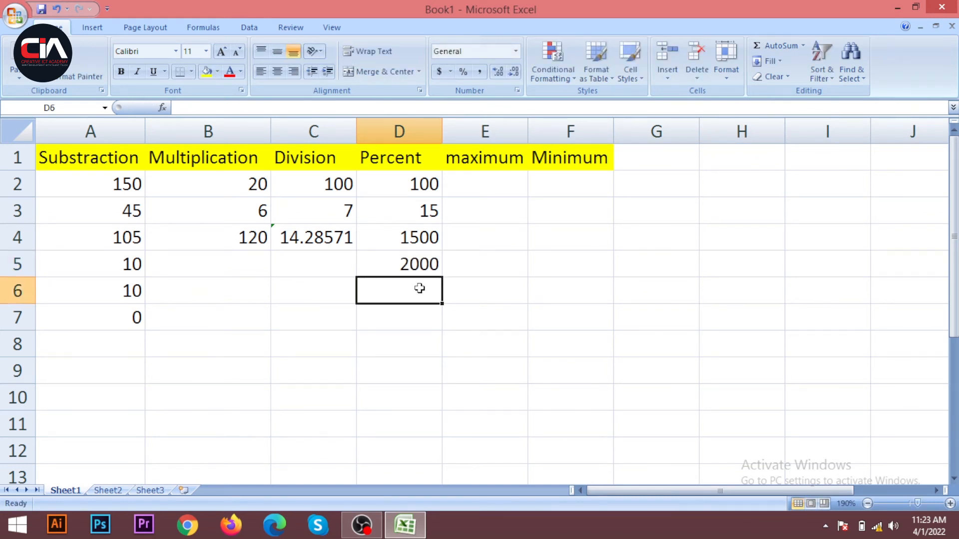
{"action": "type", "text": "3"}
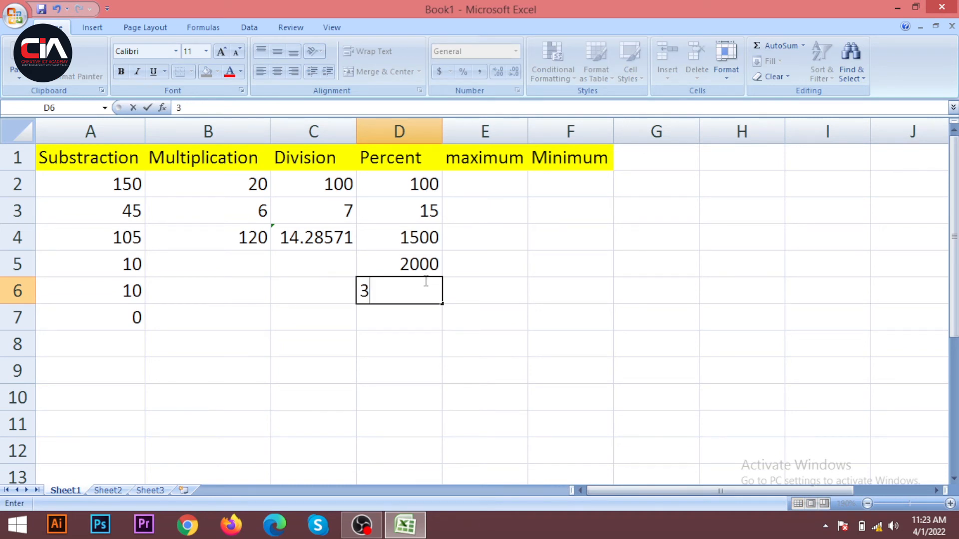
{"action": "type", "text": "%"}
{"action": "left_click", "coordinate": [426, 320]}
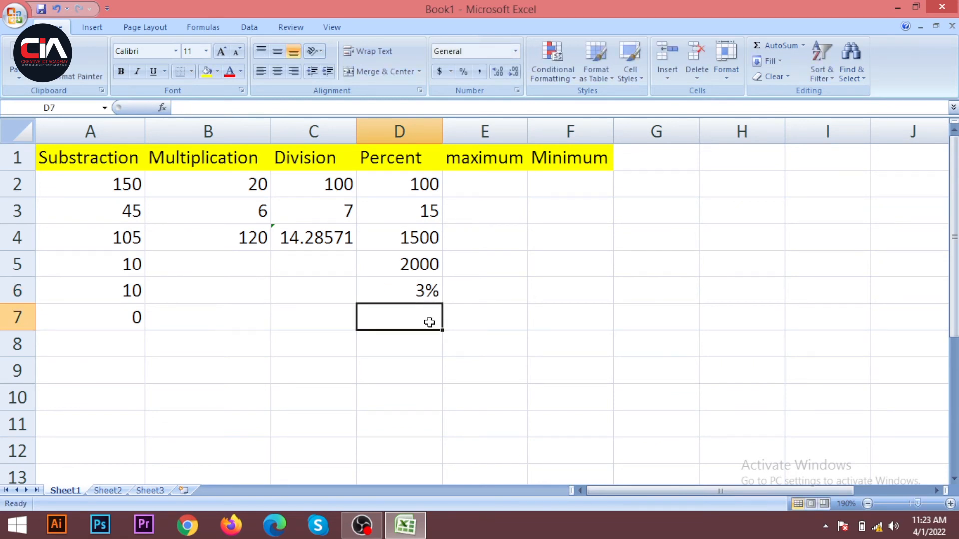
Enter the formula =D5*D6 in cell D7 and select the cell to check the percentage calculation.
{"action": "type", "text": "="}
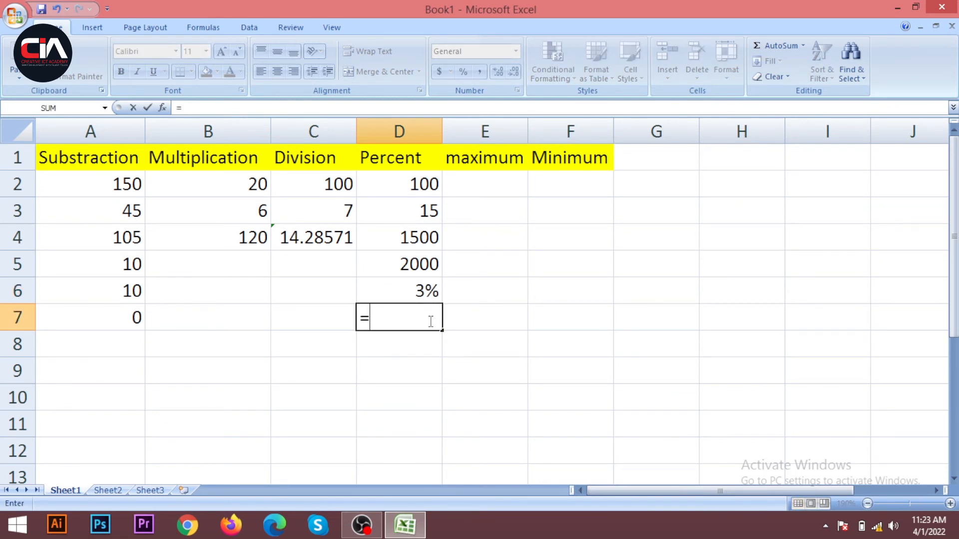
{"action": "left_click", "coordinate": [417, 266]}
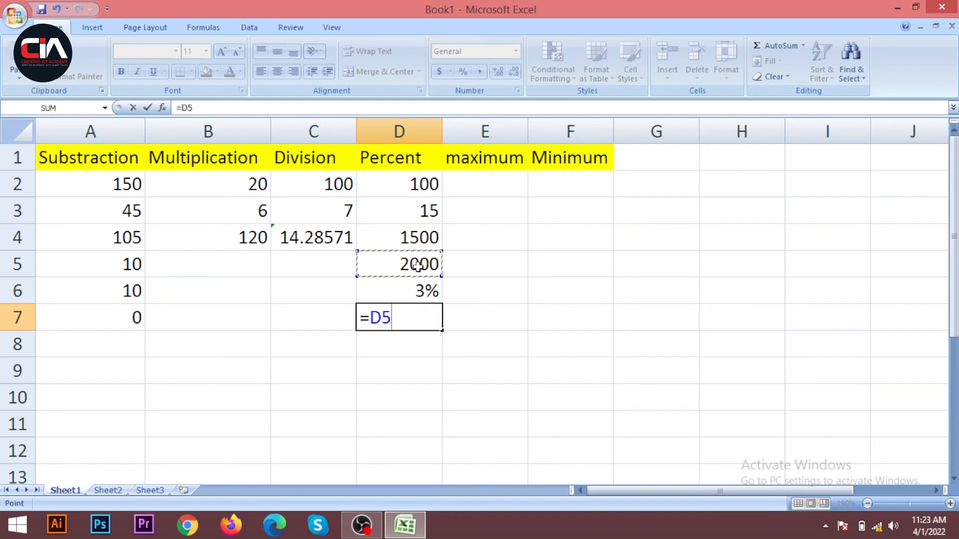
{"action": "type", "text": "*"}
{"action": "left_click", "coordinate": [433, 295]}
{"action": "key", "text": "Return"}
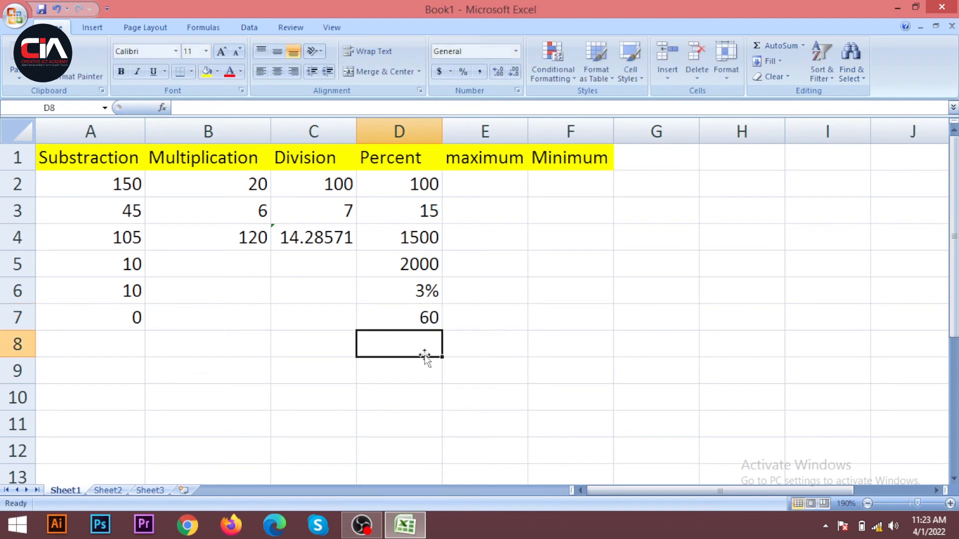
{"action": "left_click", "coordinate": [394, 323]}
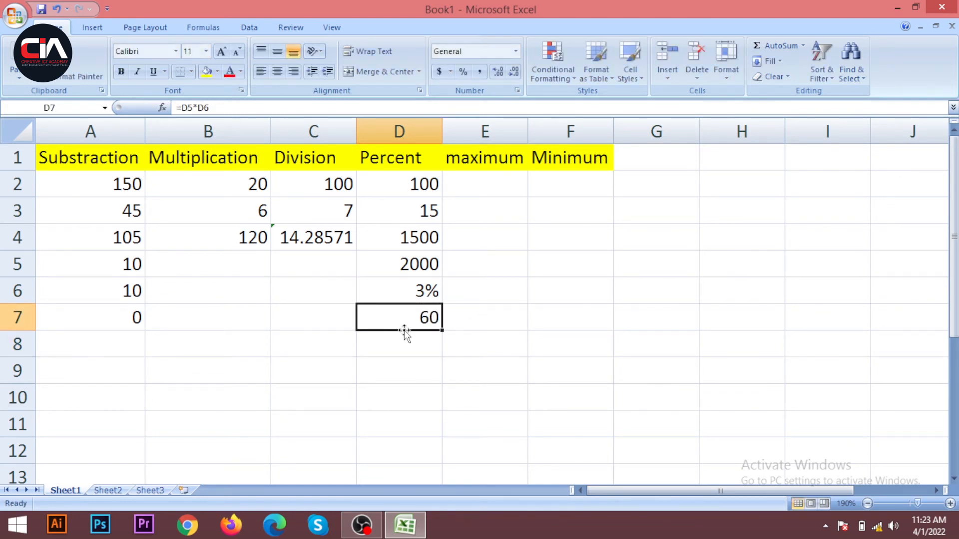
Add a percent sign to the value in cell D3 to make it 15%.
{"action": "left_click", "coordinate": [414, 242]}
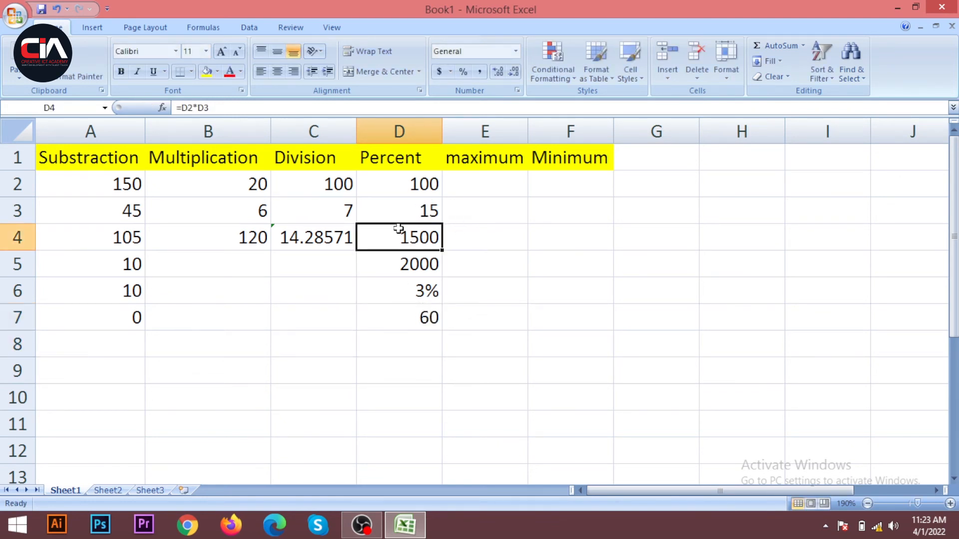
{"action": "key", "text": "ctrl+Up"}
{"action": "double_click", "coordinate": [429, 212]}
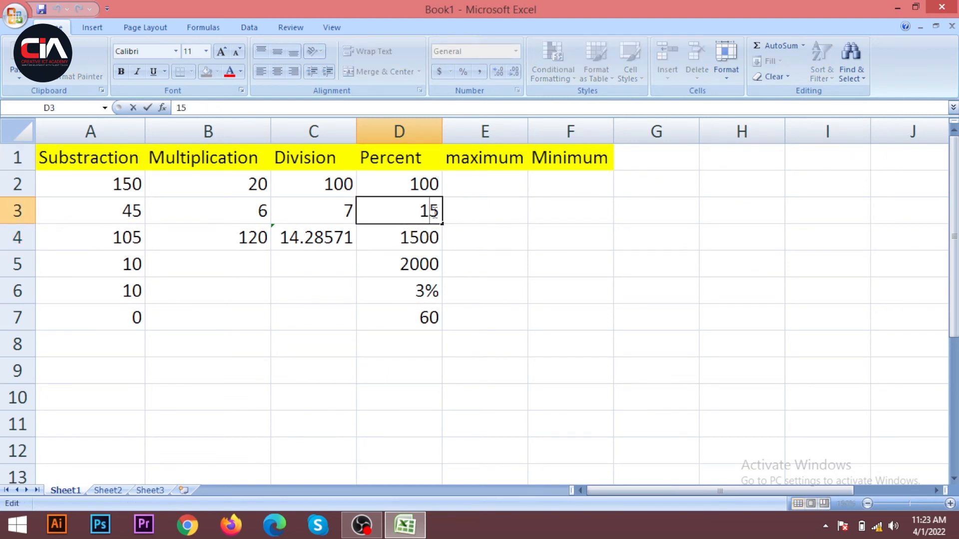
{"action": "type", "text": "%"}
{"action": "key", "text": "Return"}
{"action": "left_click", "coordinate": [470, 240]}
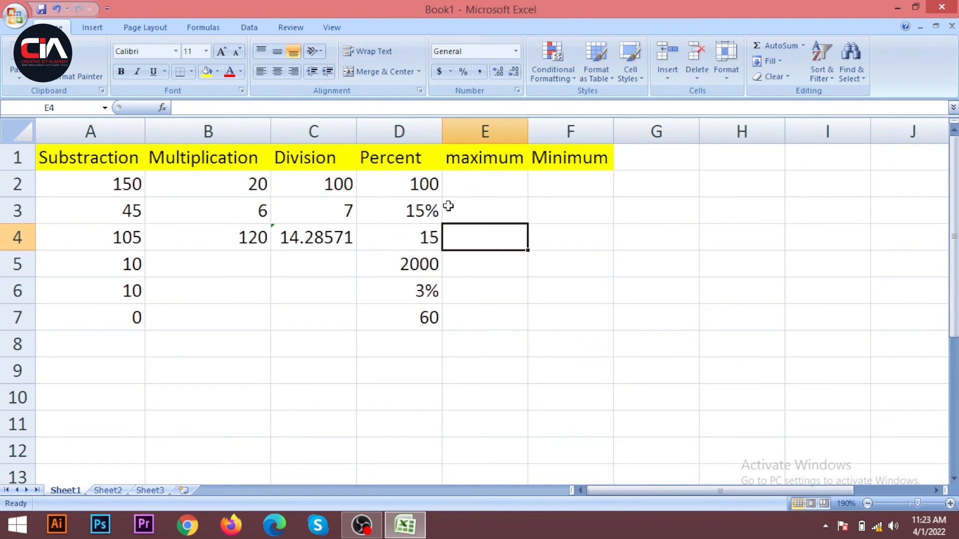
{"action": "left_click", "coordinate": [487, 182]}
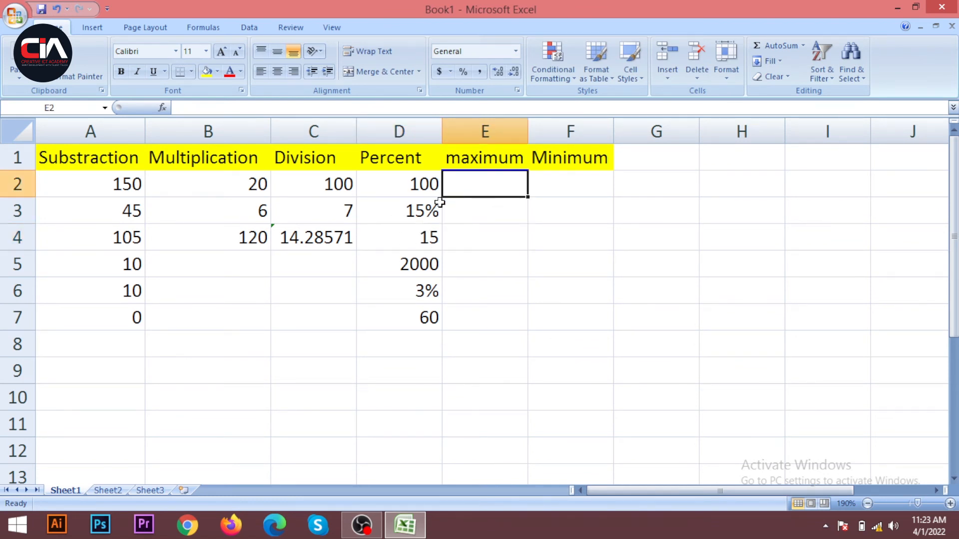
{"action": "left_click", "coordinate": [478, 221]}
{"action": "left_click", "coordinate": [495, 192]}
{"action": "left_click", "coordinate": [493, 222]}
{"action": "left_click", "coordinate": [490, 183]}
{"action": "left_click", "coordinate": [484, 211]}
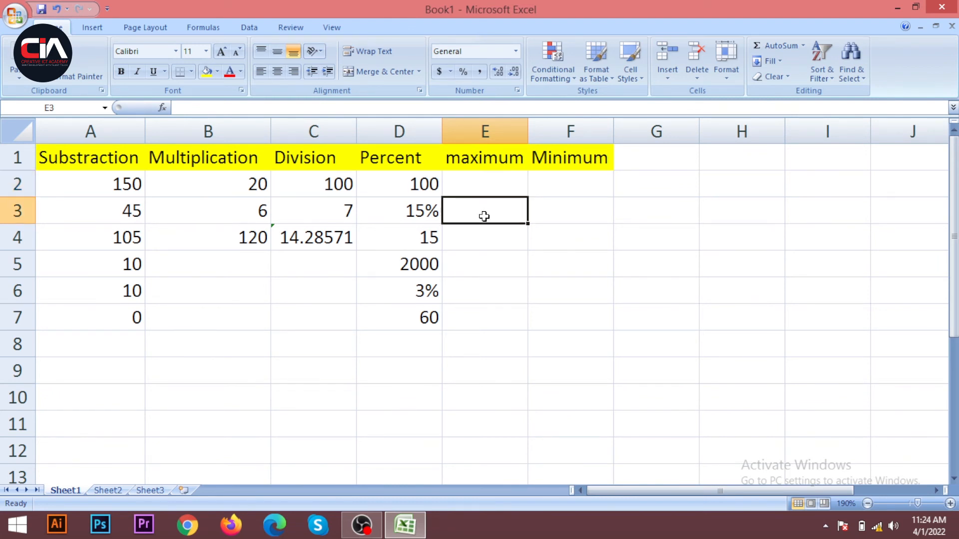
{"action": "left_click", "coordinate": [488, 185]}
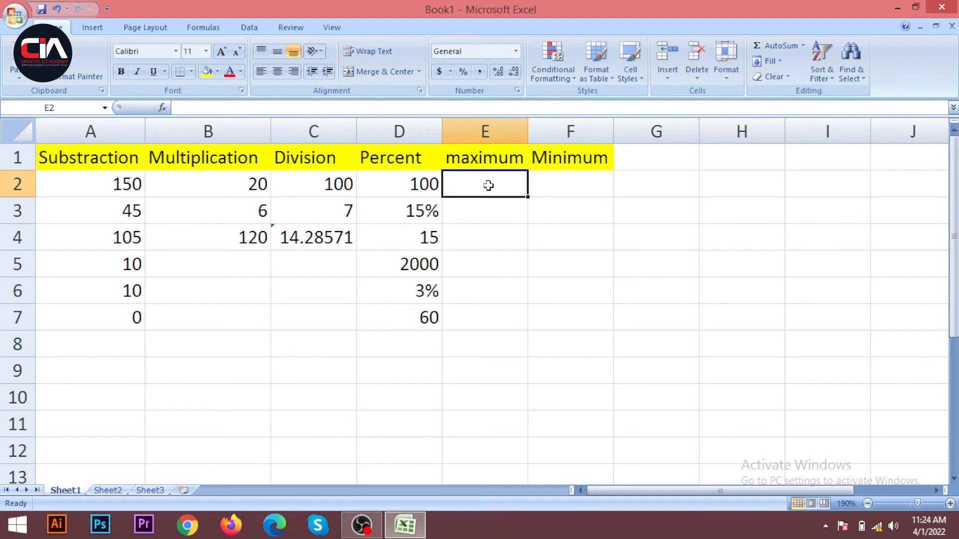
{"action": "left_click", "coordinate": [490, 205]}
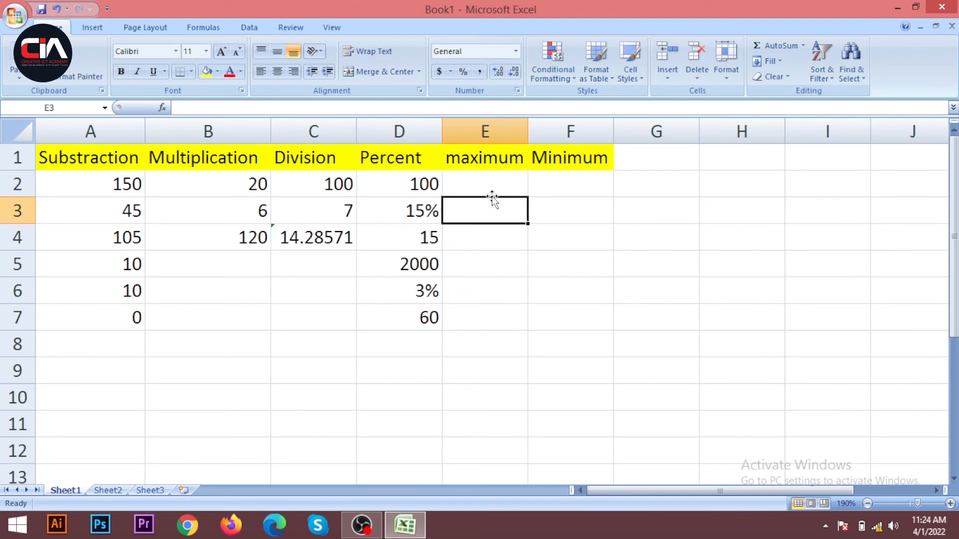
Enter the values 500, 600, 200, 100, 700, 5000 and 3000 in cells E2 to E8 under the maximum heading.
{"action": "left_click", "coordinate": [493, 189]}
{"action": "type", "text": "20"}
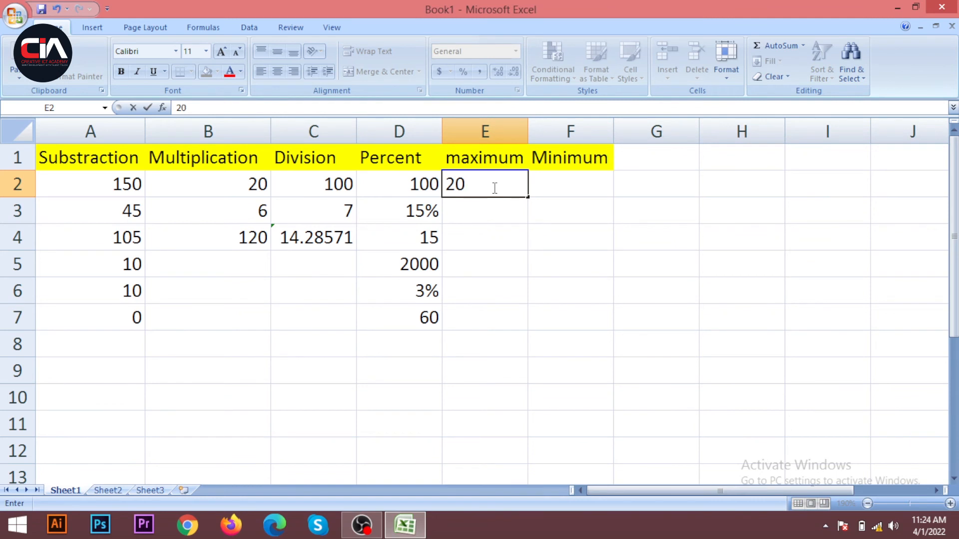
{"action": "left_click", "coordinate": [495, 188]}
{"action": "type", "text": "500"}
{"action": "key", "text": "Return"}
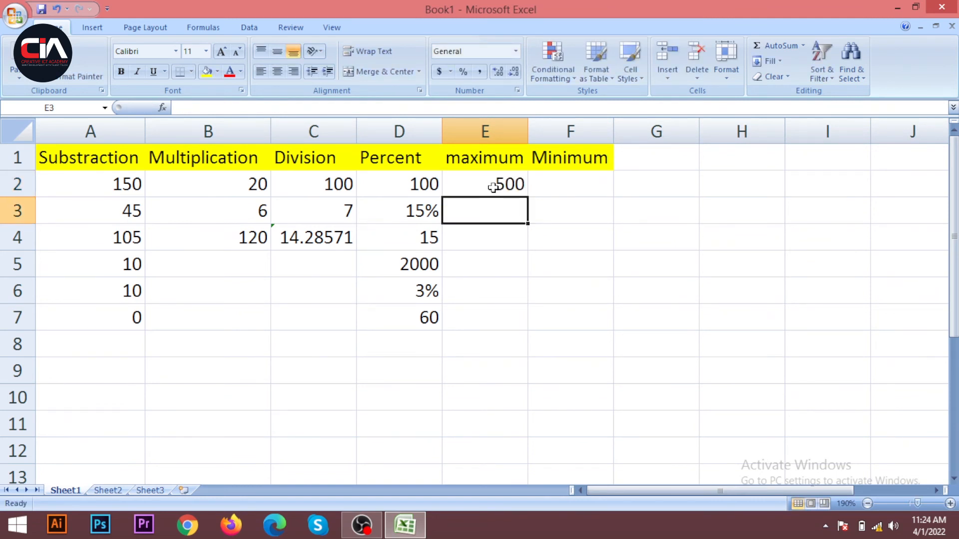
{"action": "type", "text": "600"}
{"action": "key", "text": "Return"}
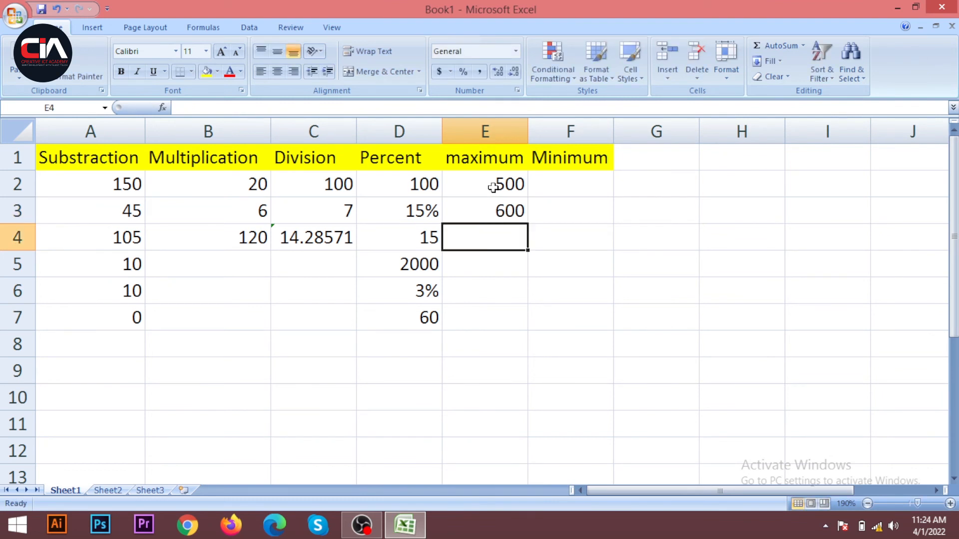
{"action": "type", "text": "200"}
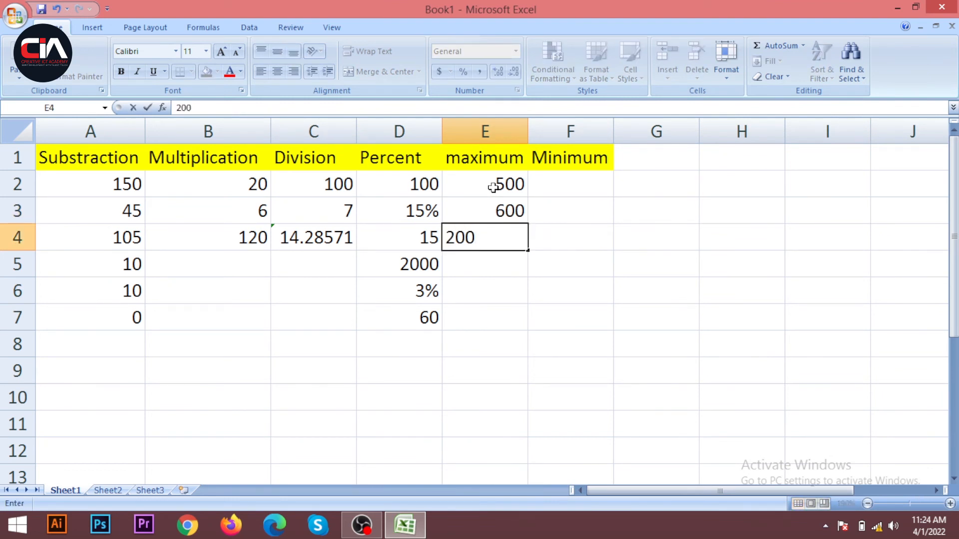
{"action": "key", "text": "Return"}
{"action": "type", "text": "100"}
{"action": "key", "text": "Return"}
{"action": "type", "text": "700"}
{"action": "key", "text": "Return"}
{"action": "type", "text": "5000"}
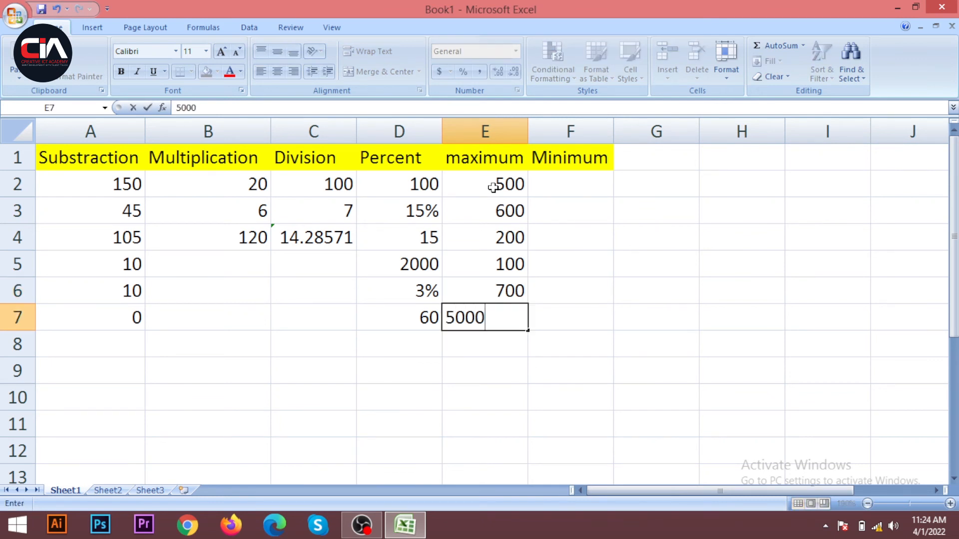
{"action": "key", "text": "Return"}
{"action": "type", "text": "3000"}
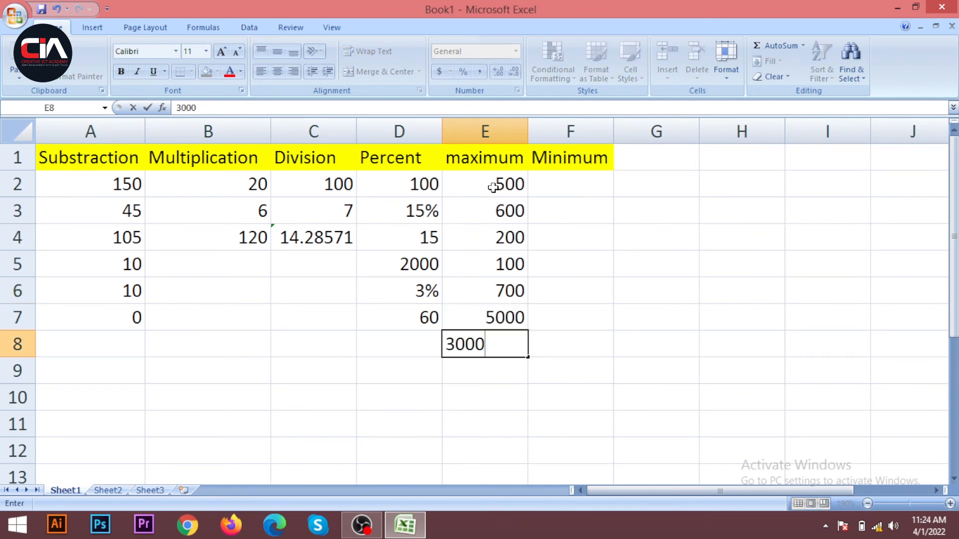
{"action": "key", "text": "Return"}
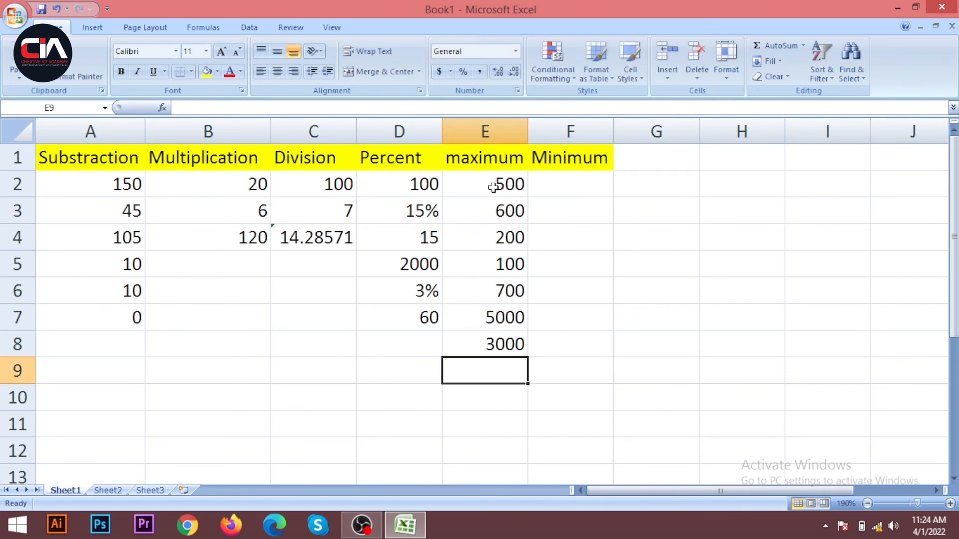
Start a formula in cell E9, directly below the values under the maximum heading.
{"action": "left_click", "coordinate": [517, 421]}
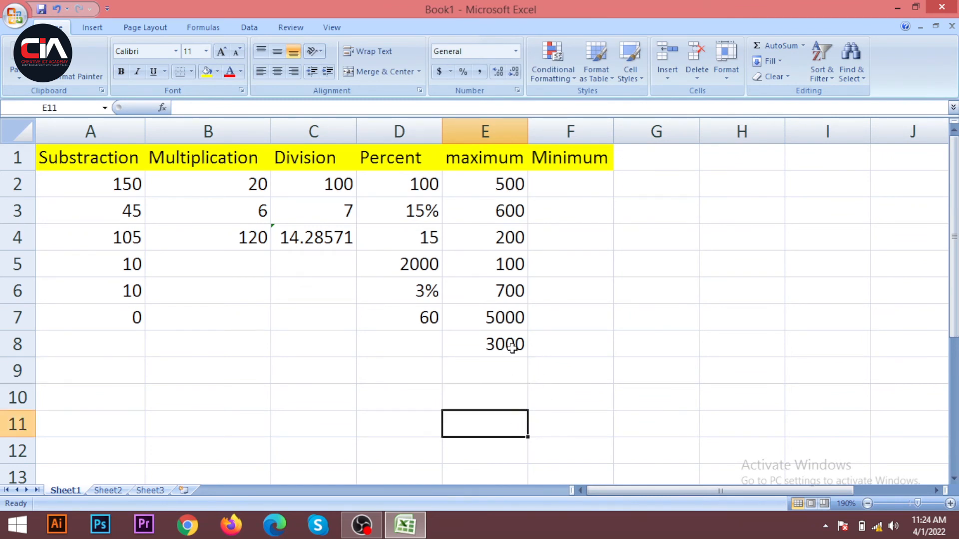
{"action": "left_click", "coordinate": [489, 375]}
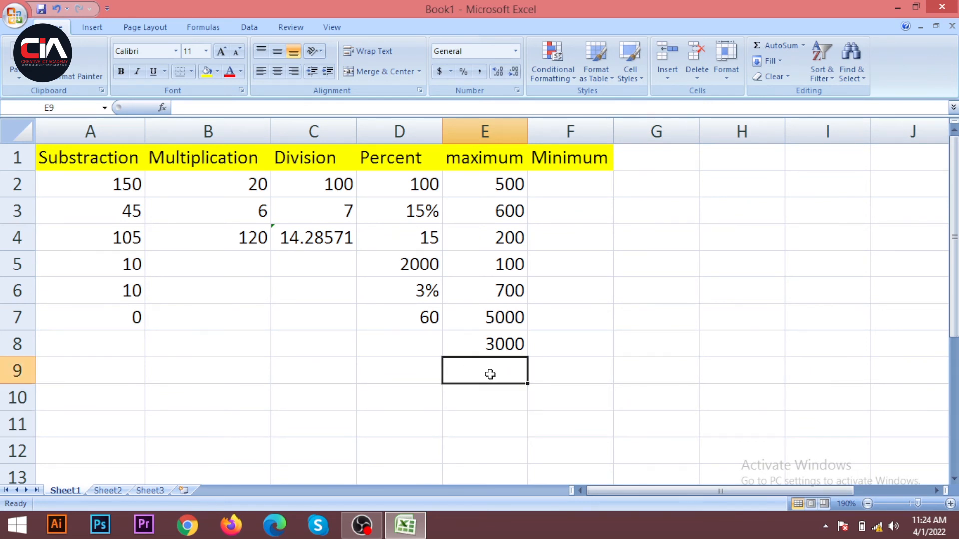
{"action": "type", "text": "="}
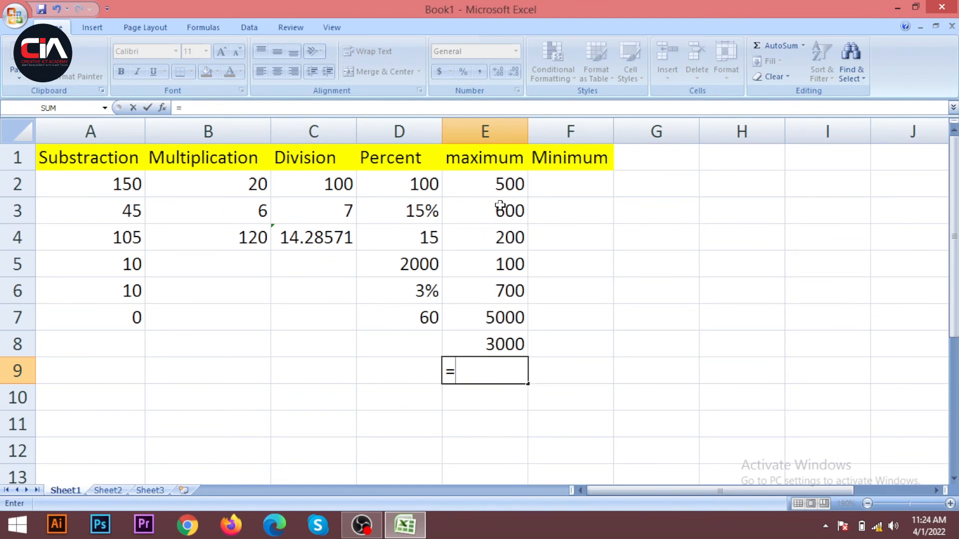
{"action": "left_click", "coordinate": [496, 184]}
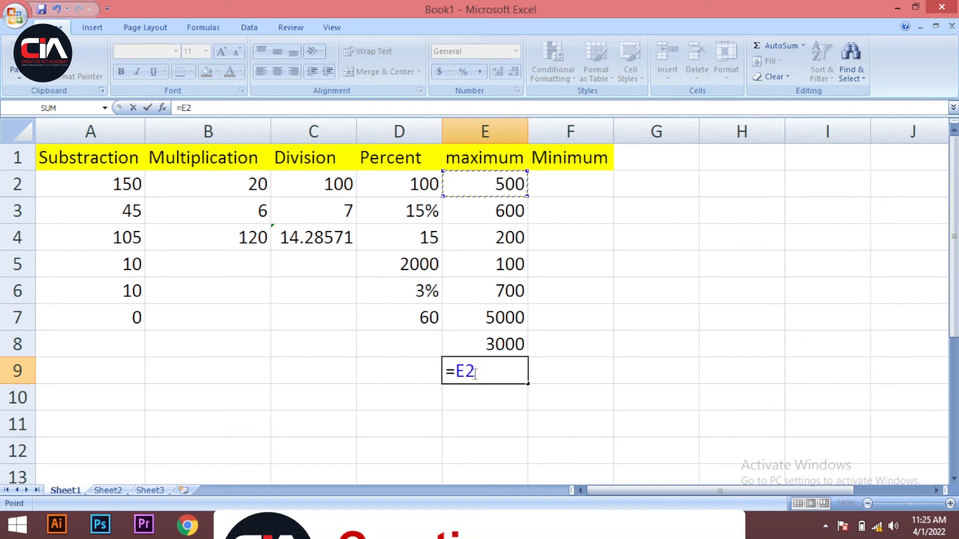
{"action": "key", "text": "BackSpace"}
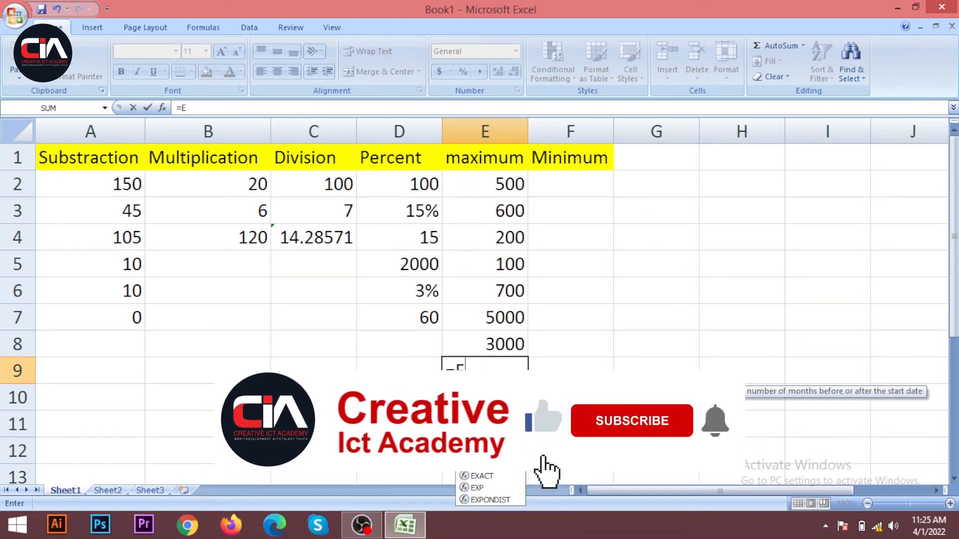
{"action": "key", "text": "BackSpace"}
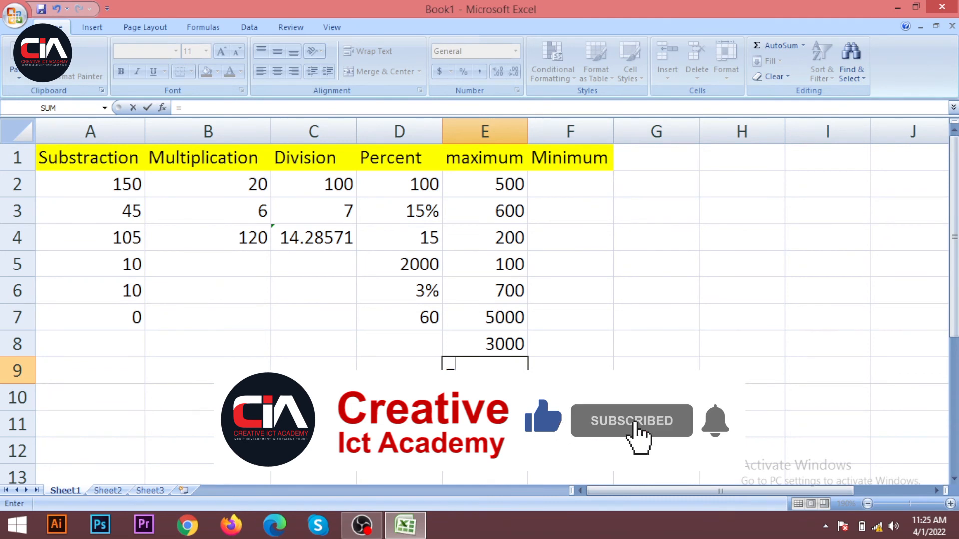
Complete the formula in cell E9 as =MAX(E2:E8) and select the cell to check its result.
{"action": "type", "text": "max"}
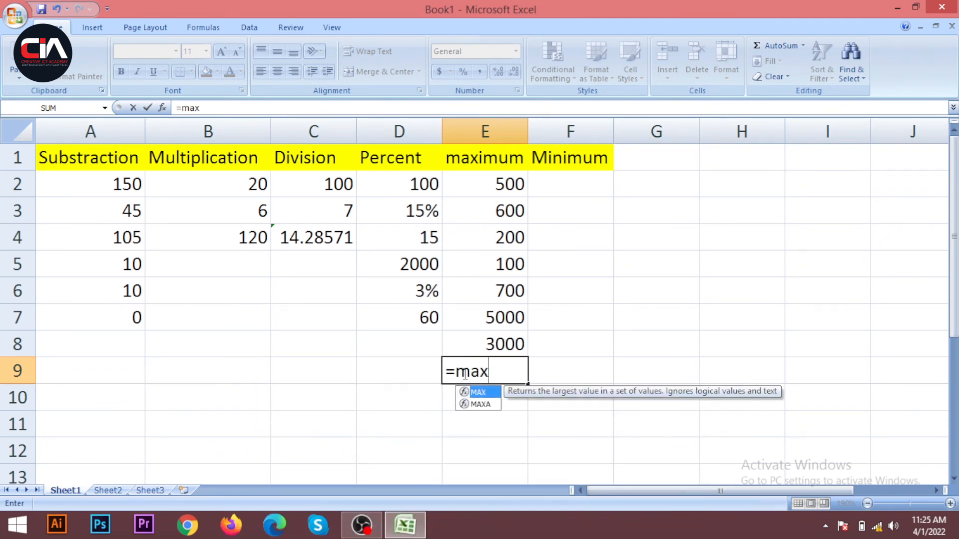
{"action": "type", "text": "("}
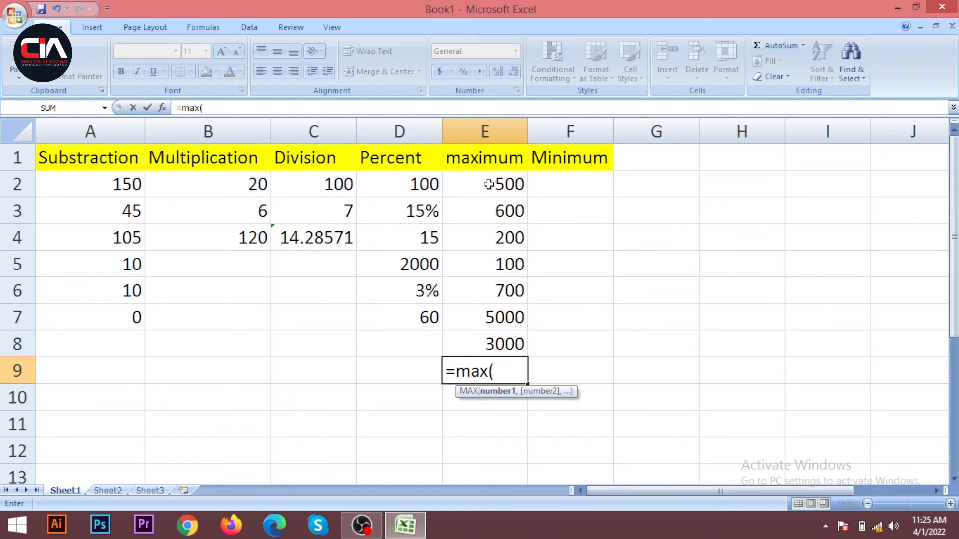
{"action": "left_click", "coordinate": [507, 186]}
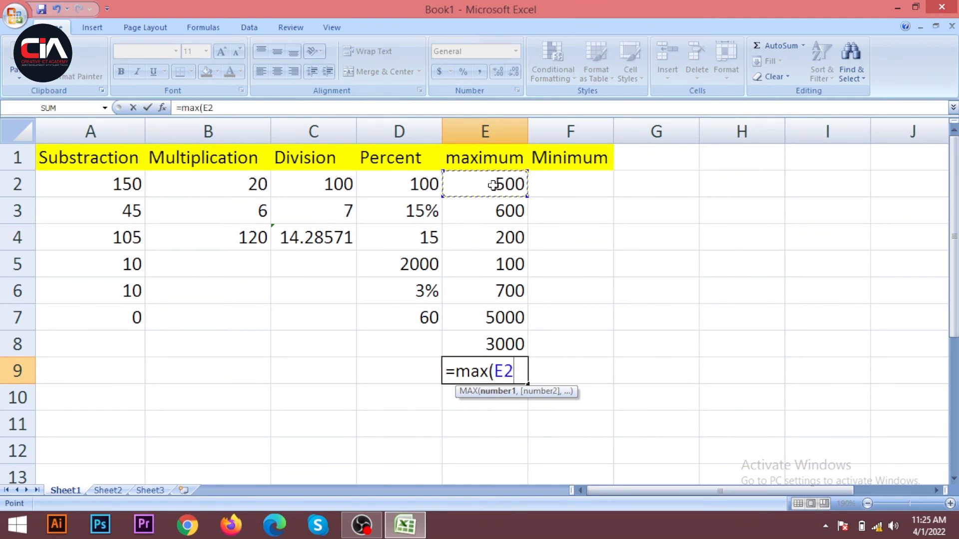
{"action": "left_click_drag", "start_coordinate": [495, 182], "coordinate": [510, 345]}
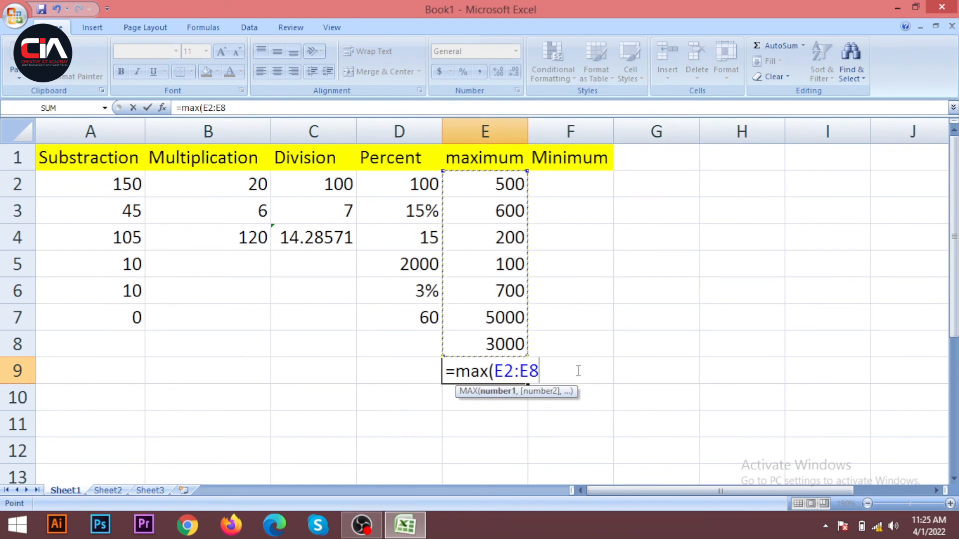
{"action": "type", "text": ")"}
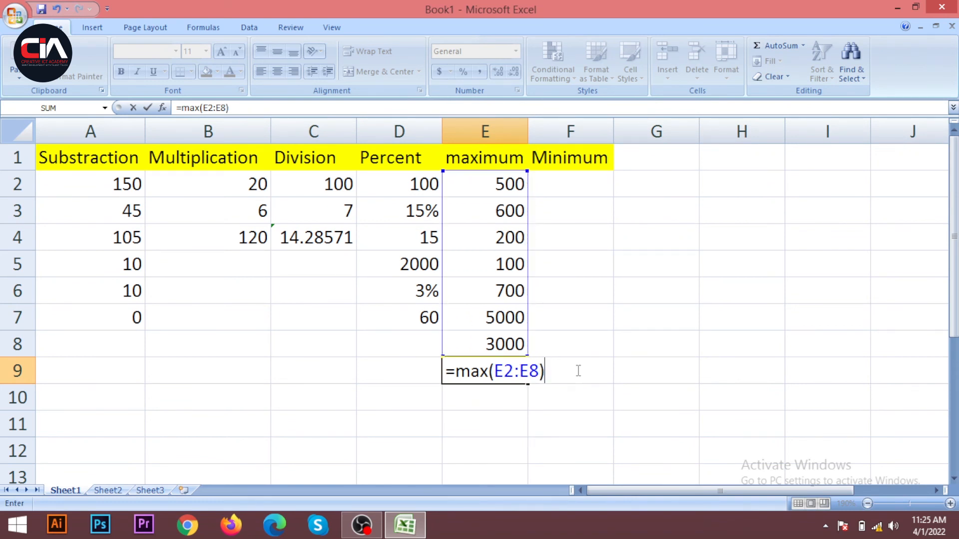
{"action": "key", "text": "Return"}
{"action": "left_click", "coordinate": [505, 378]}
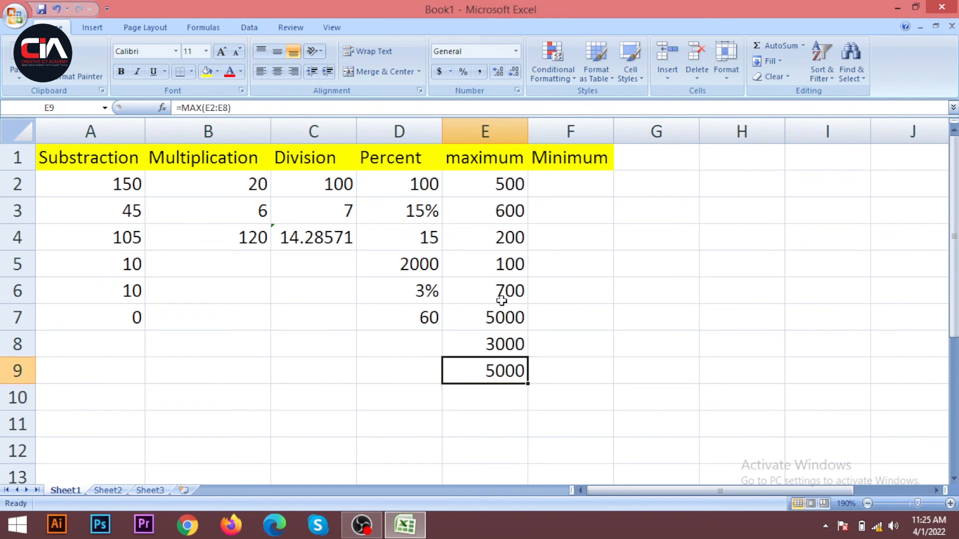
Compare cells E7 and E9, and test the maximum formula by changing E7 to 300 and E8 to 2.
{"action": "left_click", "coordinate": [503, 319]}
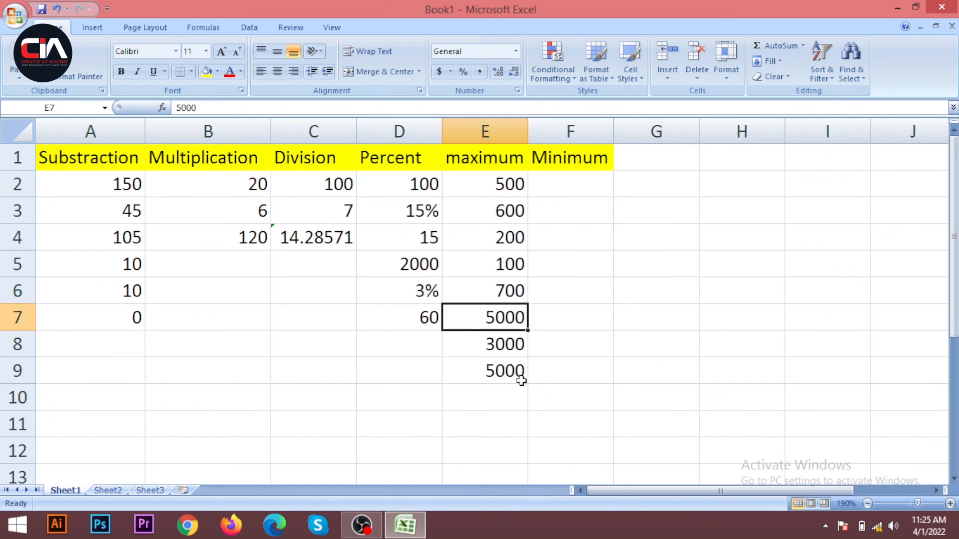
{"action": "left_click", "coordinate": [506, 372]}
{"action": "left_click", "coordinate": [499, 320]}
{"action": "type", "text": "300"}
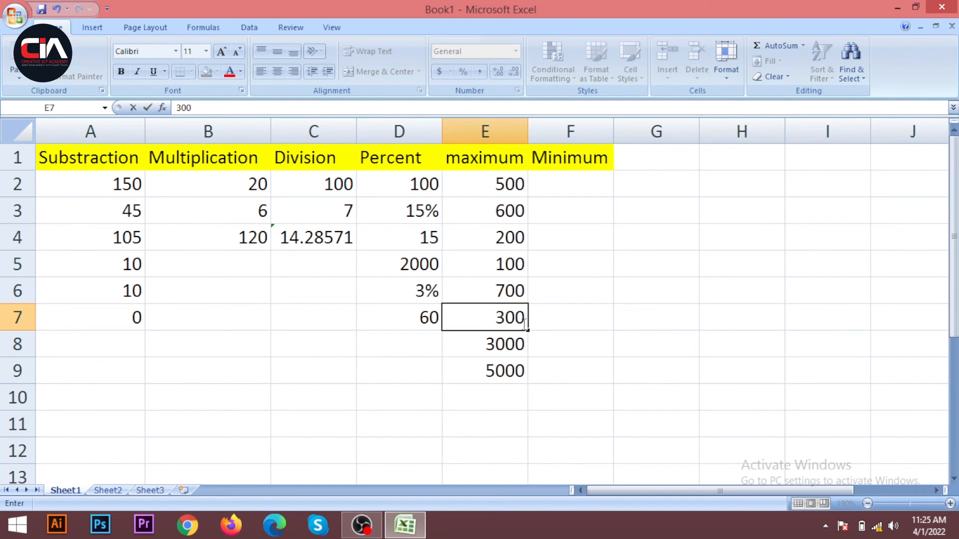
{"action": "left_click", "coordinate": [582, 327]}
{"action": "left_click", "coordinate": [524, 345]}
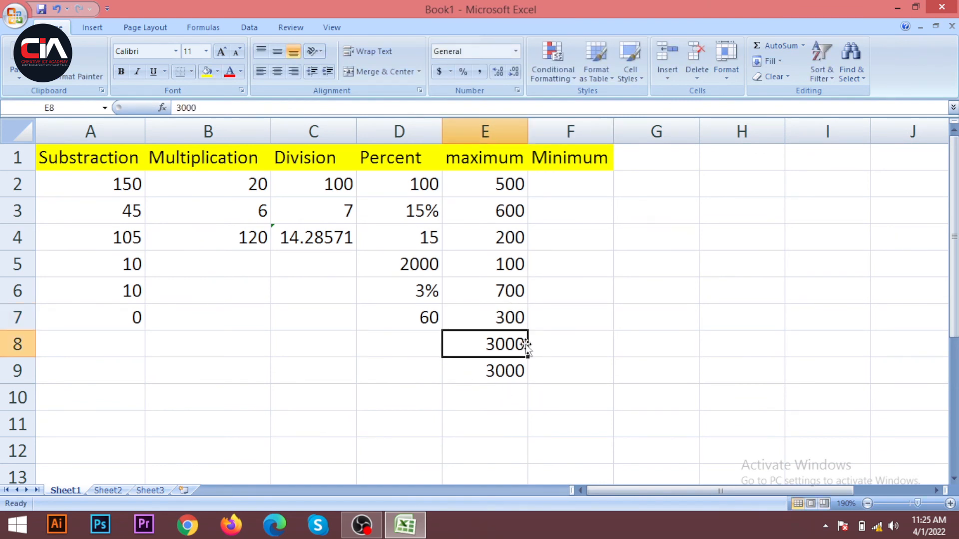
{"action": "type", "text": "2"}
{"action": "left_click", "coordinate": [637, 370]}
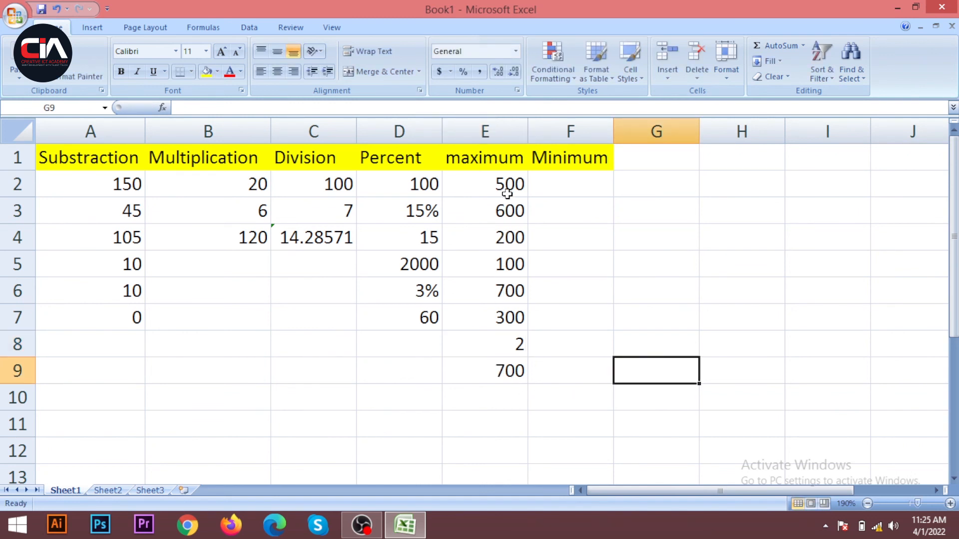
Clear the value in cell E6 to see how the maximum formula responds.
{"action": "left_click", "coordinate": [509, 291]}
{"action": "key", "text": "BackSpace"}
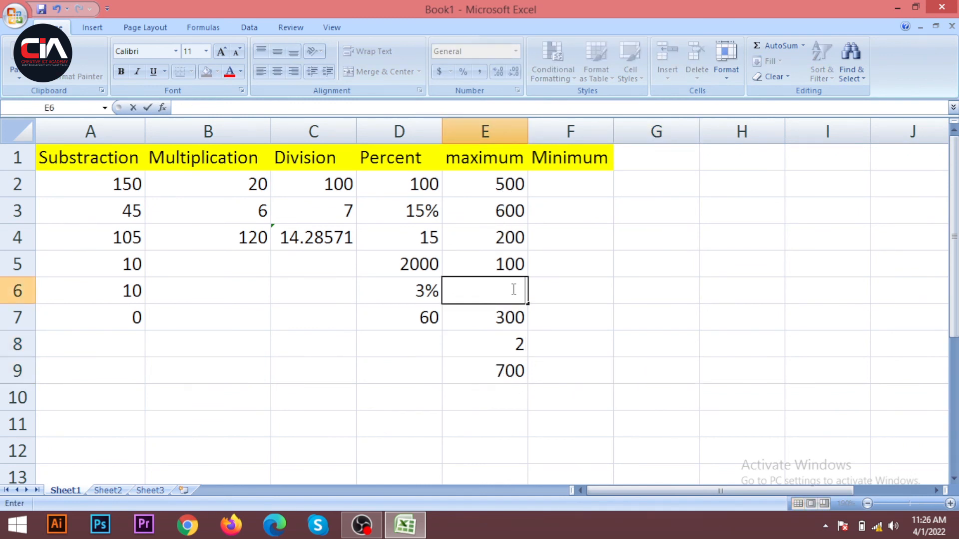
{"action": "left_click", "coordinate": [618, 363]}
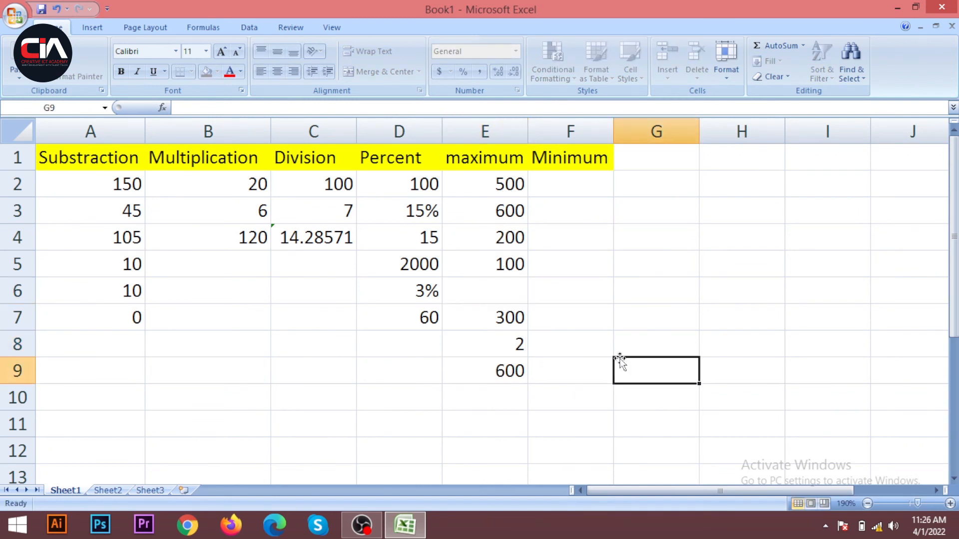
Enter 70000 in cell E6 and select cell E9 to check the maximum formula.
{"action": "left_click", "coordinate": [516, 293]}
{"action": "type", "text": "70000"}
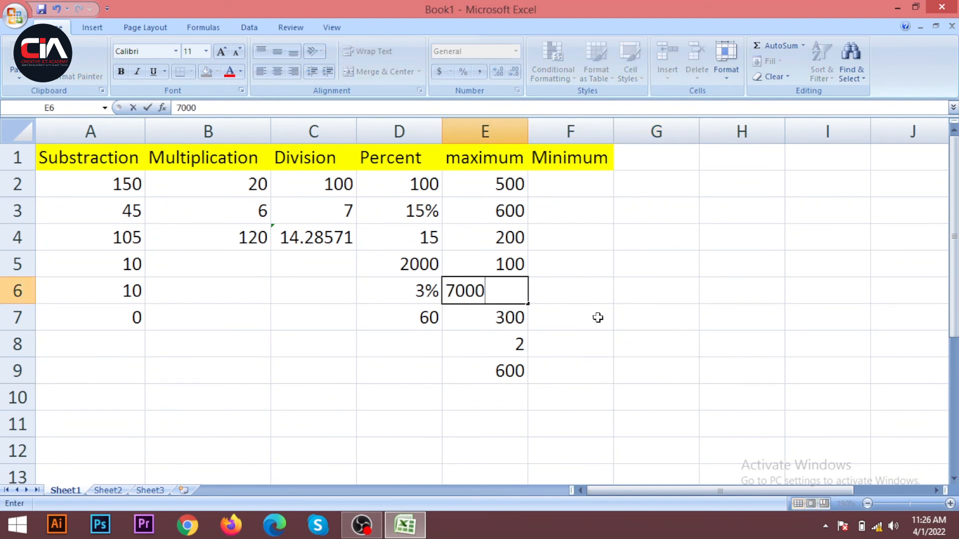
{"action": "left_click", "coordinate": [618, 325]}
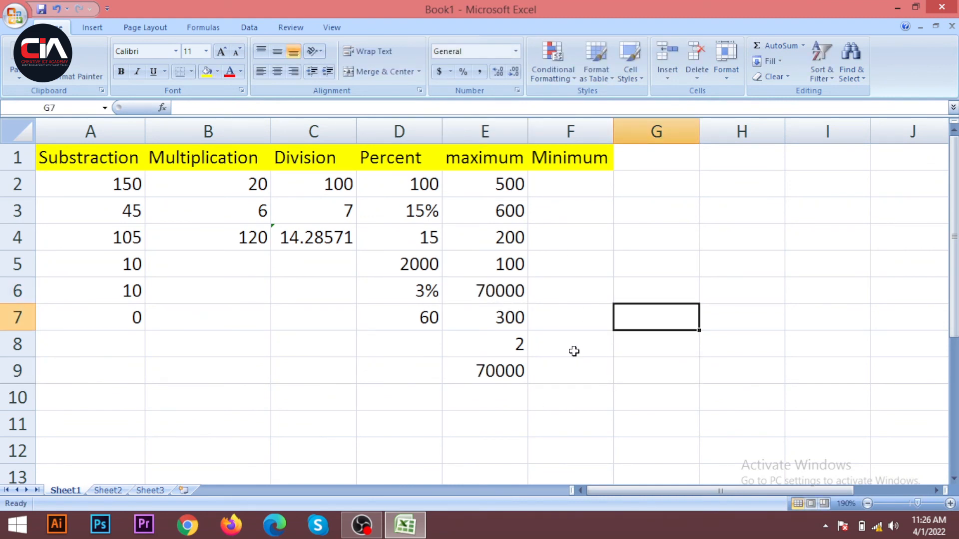
{"action": "left_click", "coordinate": [506, 376]}
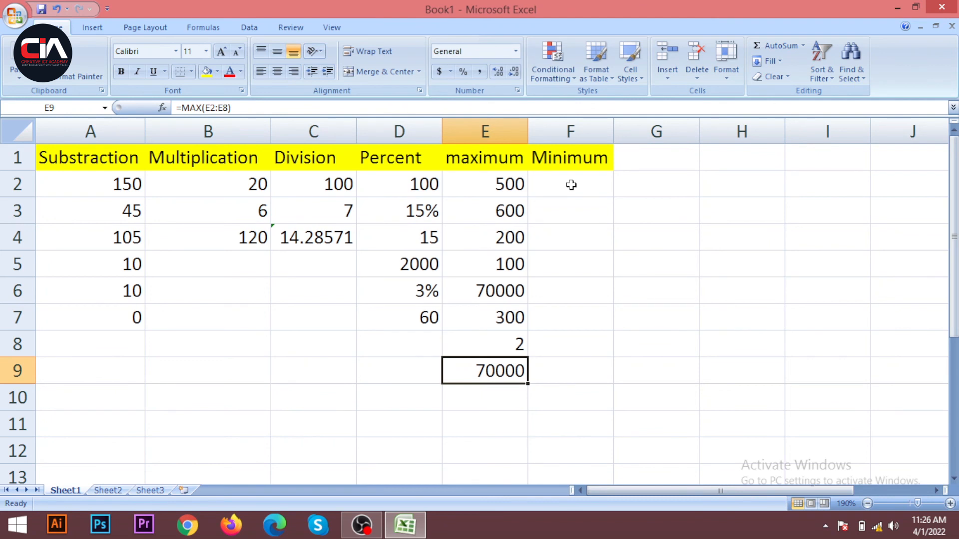
Review the MAX formula in cell E9 by highlighting its full text, leaving the formula as it is.
{"action": "left_click", "coordinate": [183, 109]}
{"action": "left_click_drag", "start_coordinate": [176, 108], "coordinate": [249, 108]}
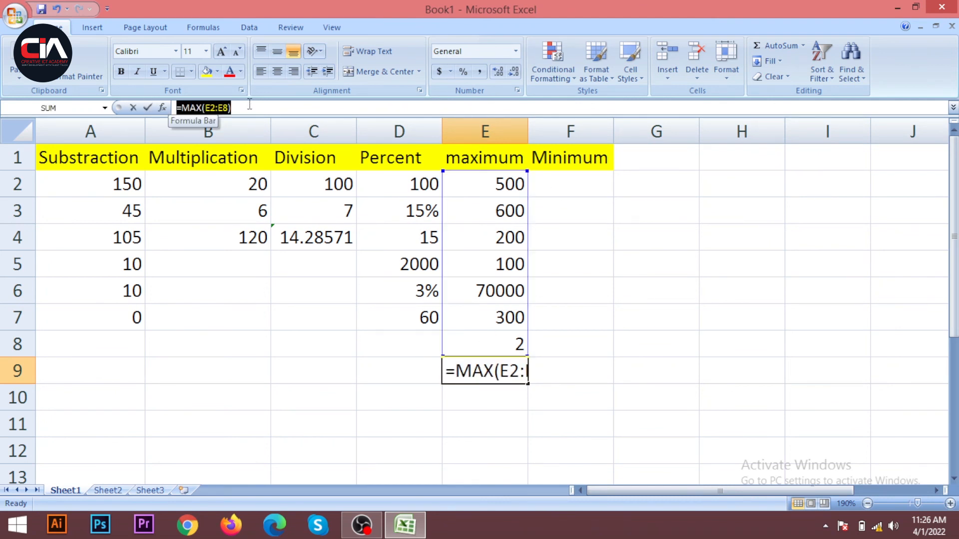
{"action": "left_click_drag", "start_coordinate": [176, 108], "coordinate": [245, 106]}
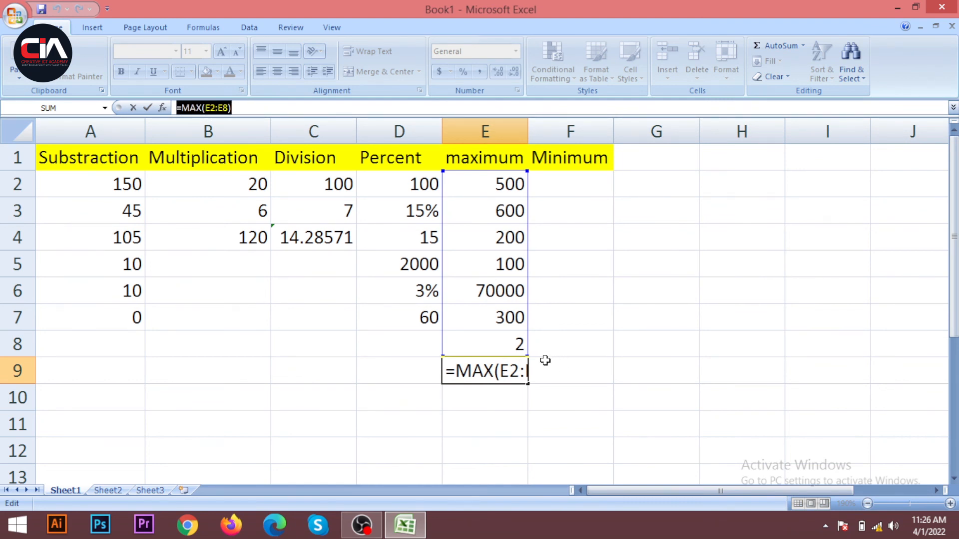
{"action": "key", "text": "Return"}
Copy the values in cells E2:E8 into the Minimum column, starting at cell F2.
{"action": "left_click", "coordinate": [570, 190]}
{"action": "left_click", "coordinate": [615, 192]}
{"action": "left_click", "coordinate": [602, 187]}
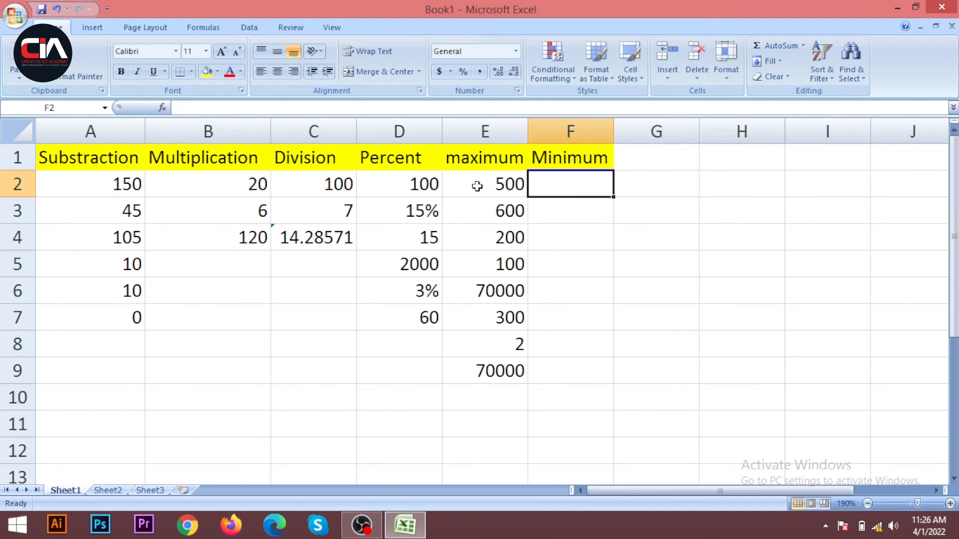
{"action": "left_click_drag", "start_coordinate": [493, 182], "coordinate": [509, 343]}
{"action": "key", "text": "ctrl+c"}
{"action": "left_click", "coordinate": [578, 191]}
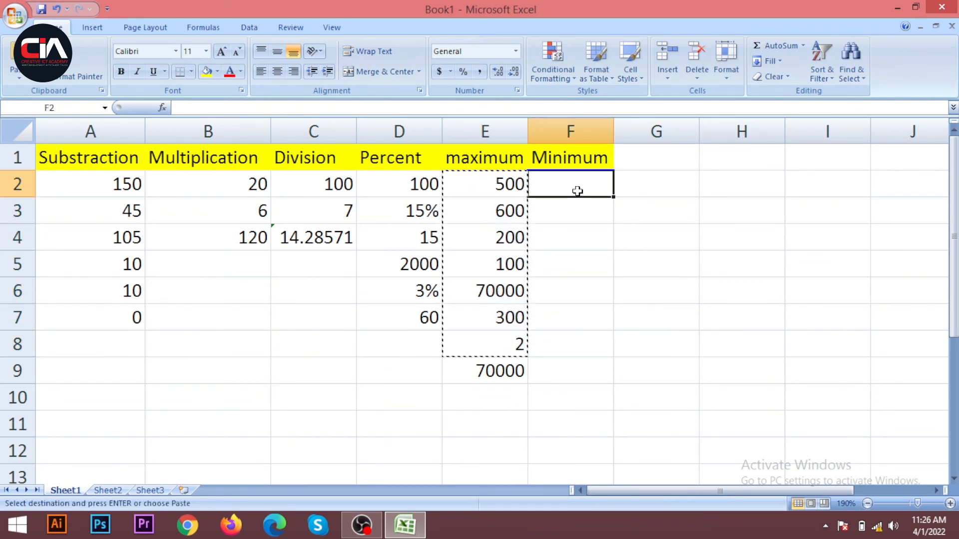
{"action": "key", "text": "ctrl+v"}
{"action": "double_click", "coordinate": [579, 191]}
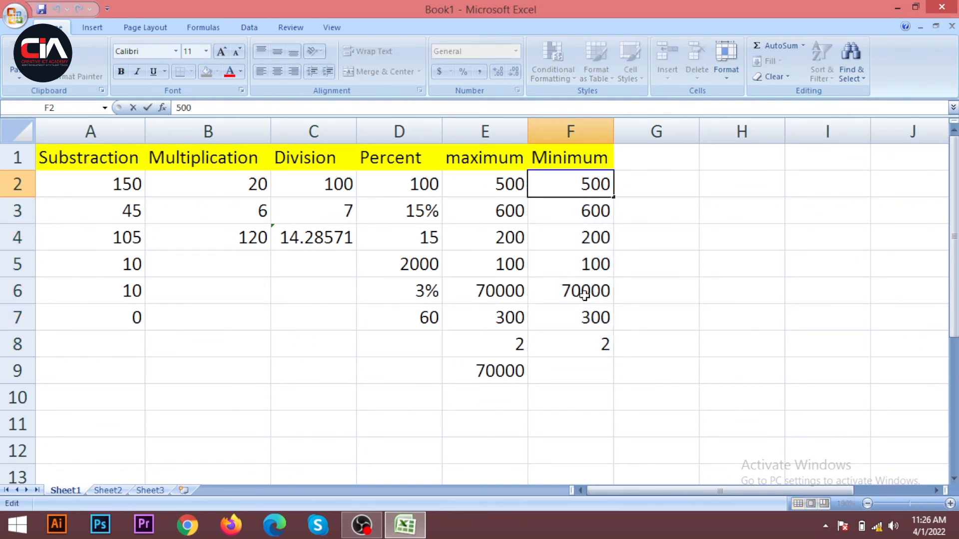
Enter the formula =MIN(F2:F8) in cell F9 and select the cell to check its result.
{"action": "left_click", "coordinate": [597, 367]}
{"action": "left_click_drag", "start_coordinate": [570, 186], "coordinate": [606, 350]}
{"action": "left_click", "coordinate": [603, 378]}
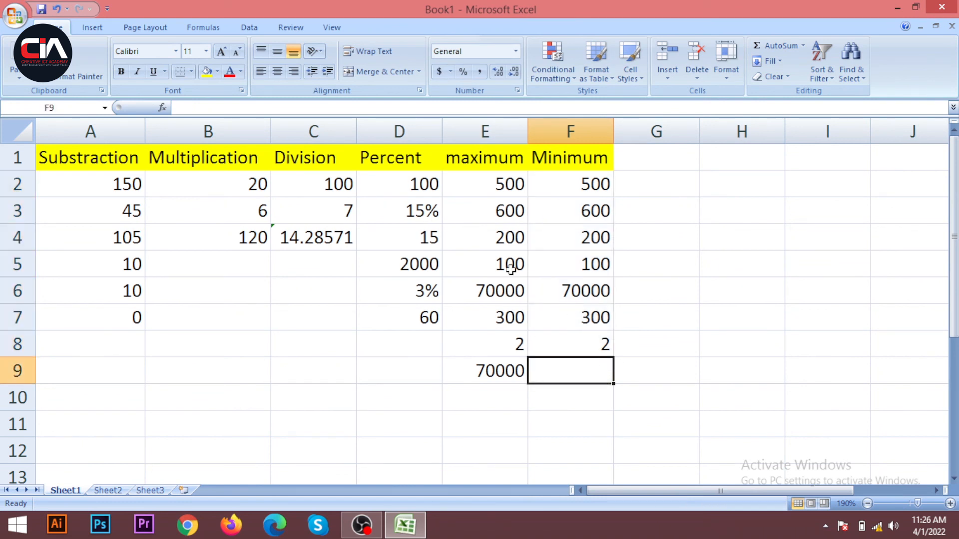
{"action": "left_click", "coordinate": [629, 366]}
{"action": "left_click", "coordinate": [578, 381]}
{"action": "left_click", "coordinate": [593, 408]}
{"action": "left_click", "coordinate": [584, 369]}
{"action": "type", "text": "=m"}
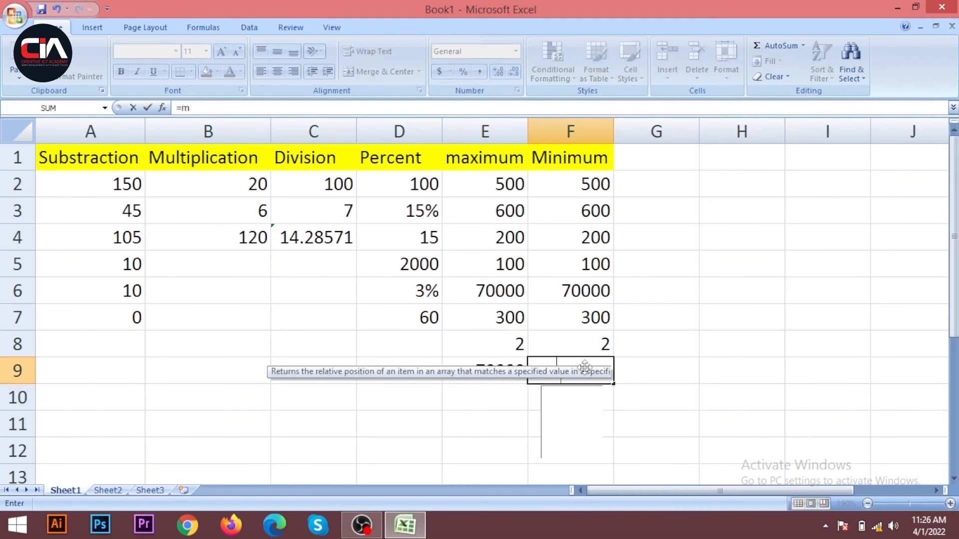
{"action": "type", "text": "in("}
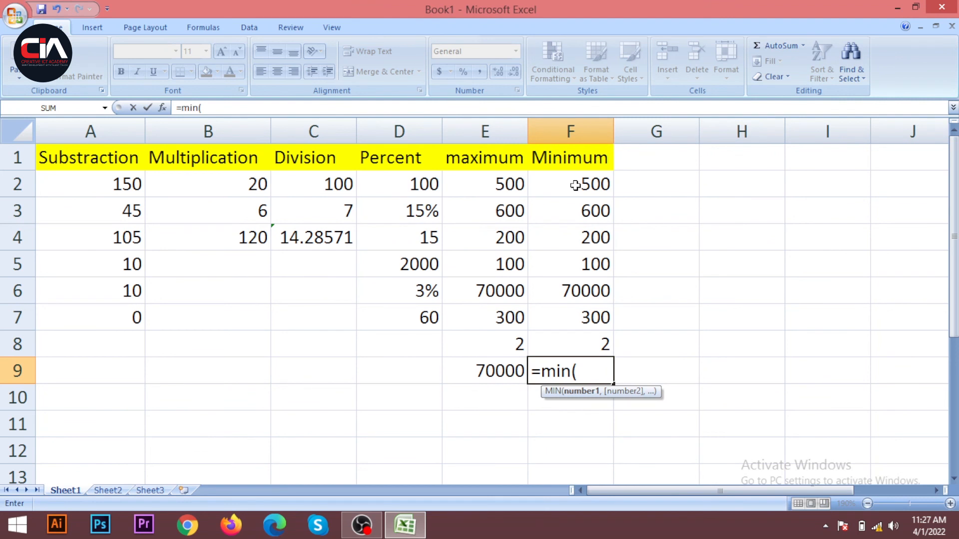
{"action": "left_click_drag", "start_coordinate": [576, 185], "coordinate": [589, 342]}
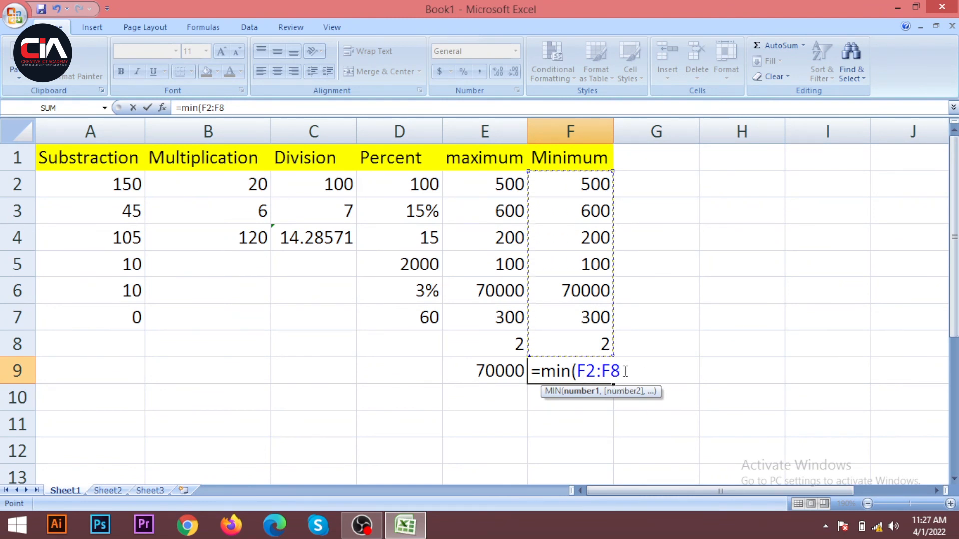
{"action": "type", "text": ")"}
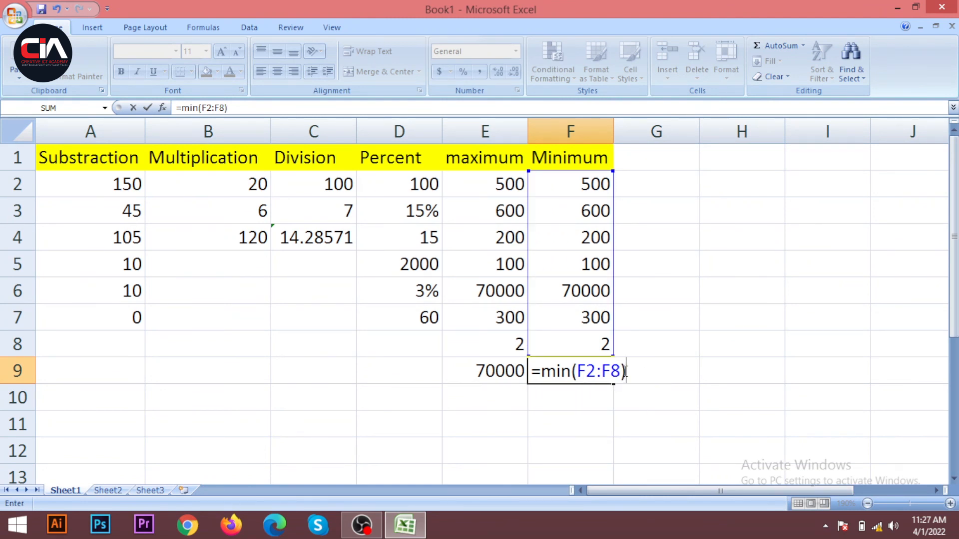
{"action": "key", "text": "Return"}
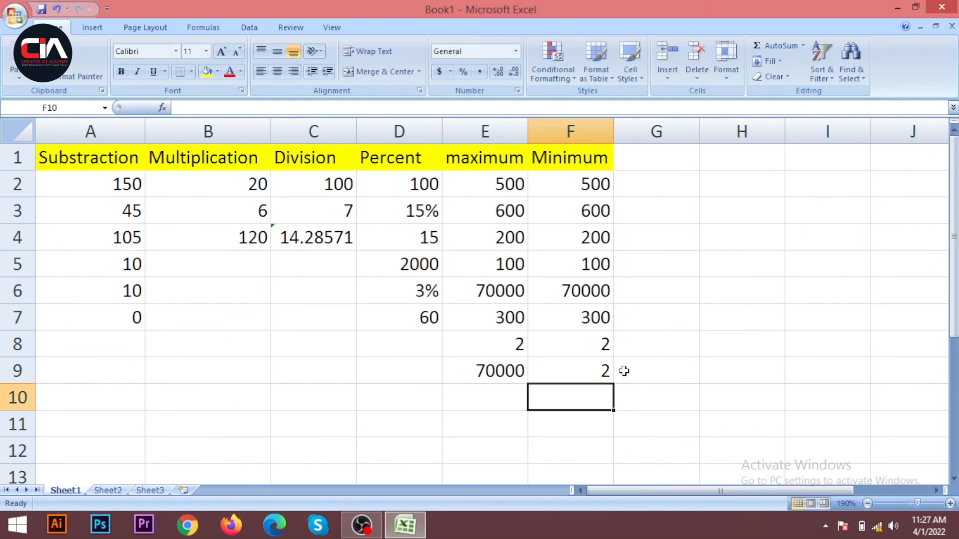
{"action": "left_click", "coordinate": [581, 375]}
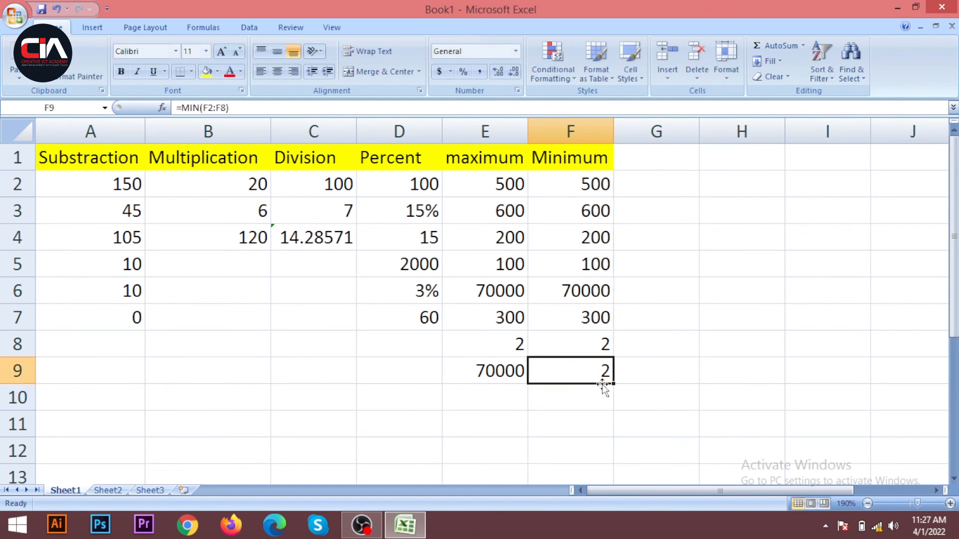
Test the minimum formula by changing cell F8 to 2000, and select cell F9 to check the result.
{"action": "left_click", "coordinate": [601, 313]}
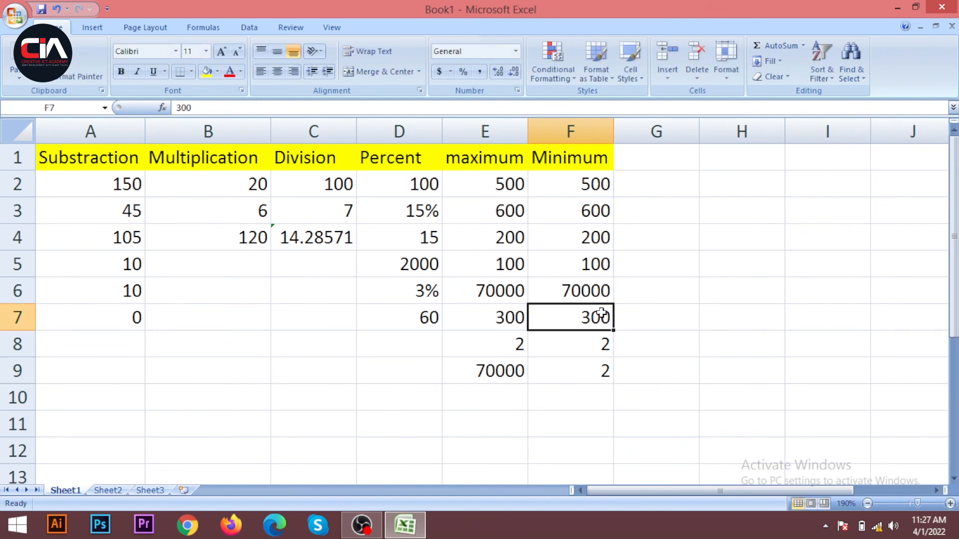
{"action": "left_click", "coordinate": [604, 344]}
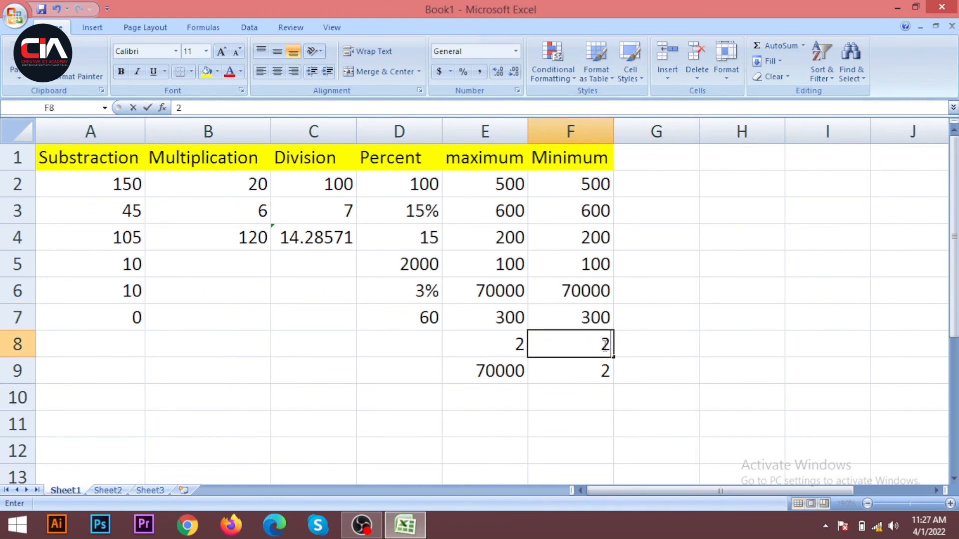
{"action": "type", "text": "2000"}
{"action": "left_click", "coordinate": [691, 368]}
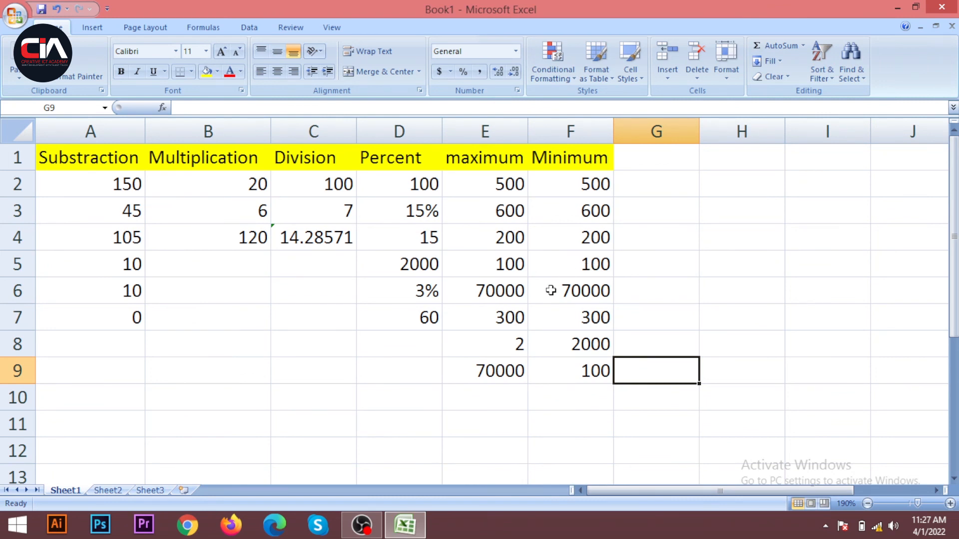
{"action": "left_click", "coordinate": [590, 368]}
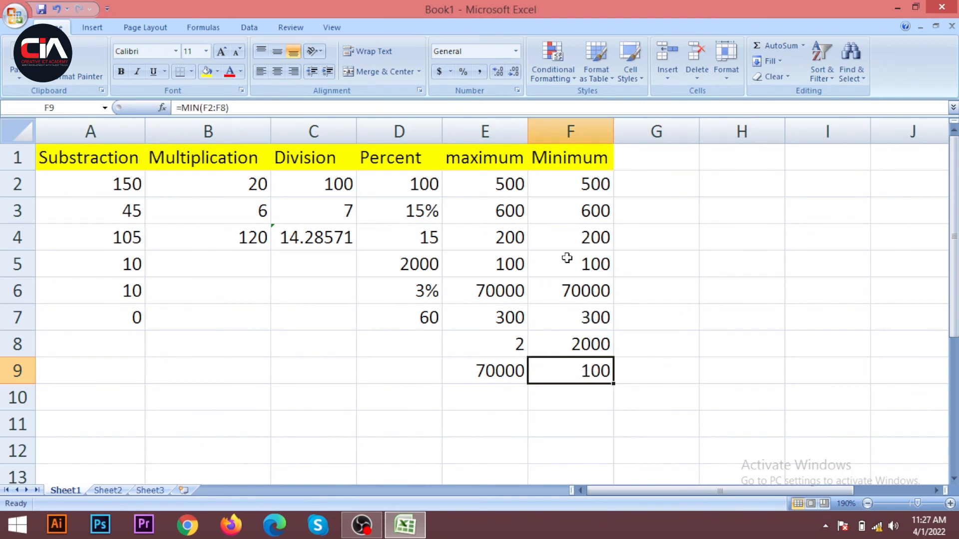